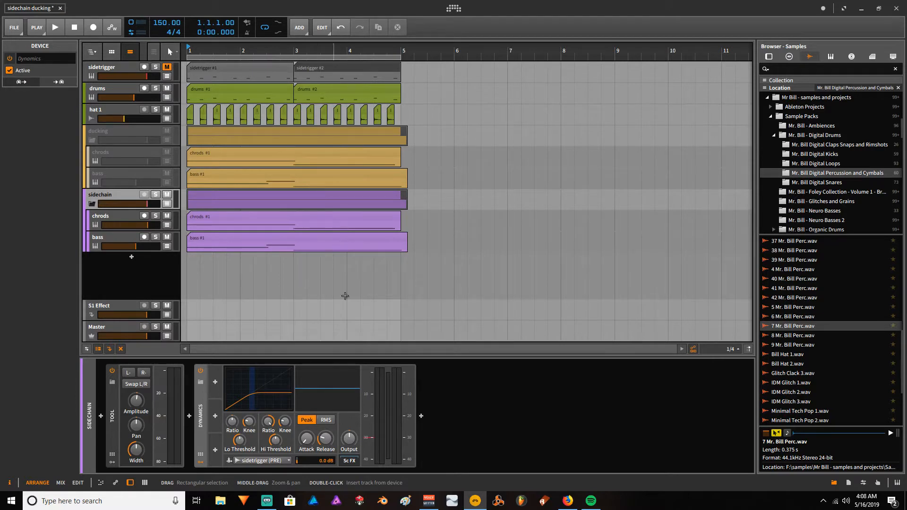
Inspect the ducking and sidechain groups' devices, then play the song to hear the Dynamics ducking
click(105, 197)
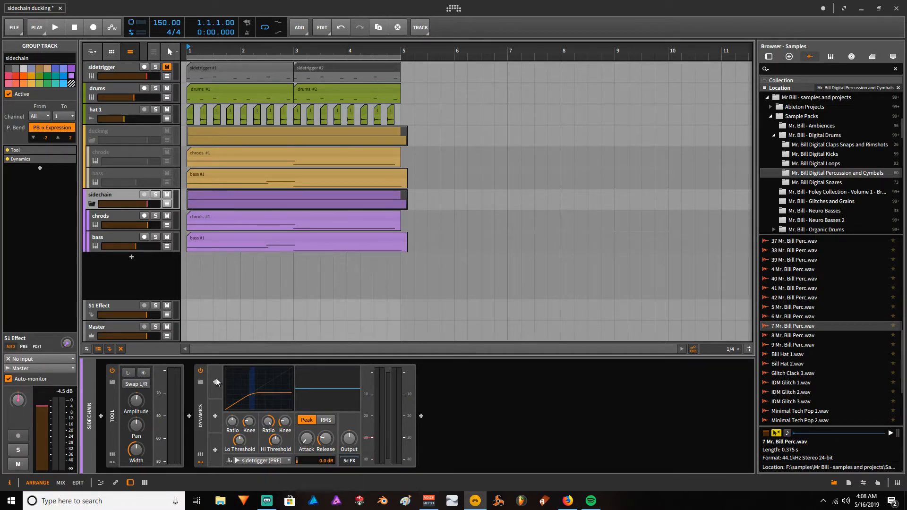
click(97, 134)
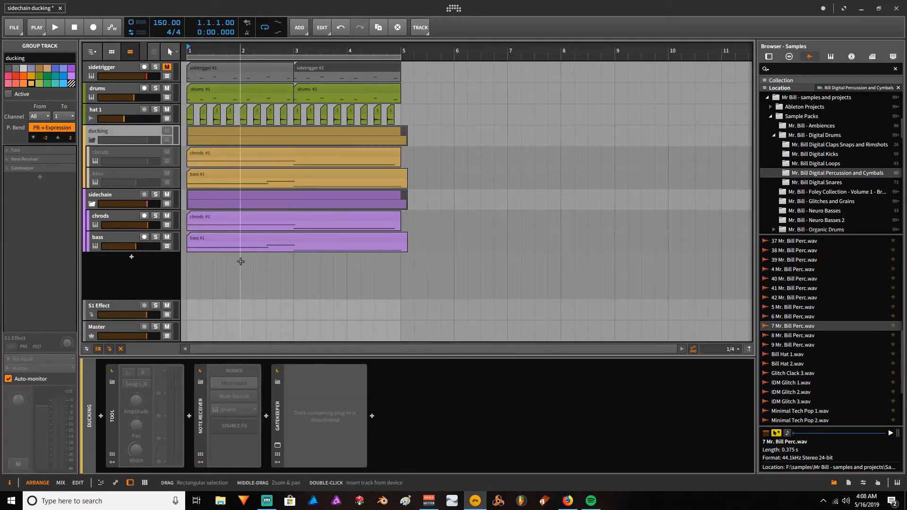
click(110, 197)
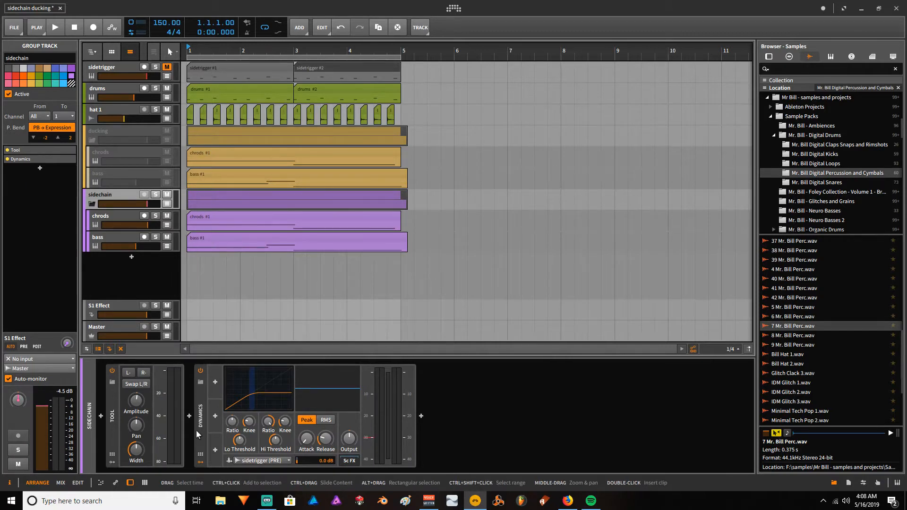
key(space)
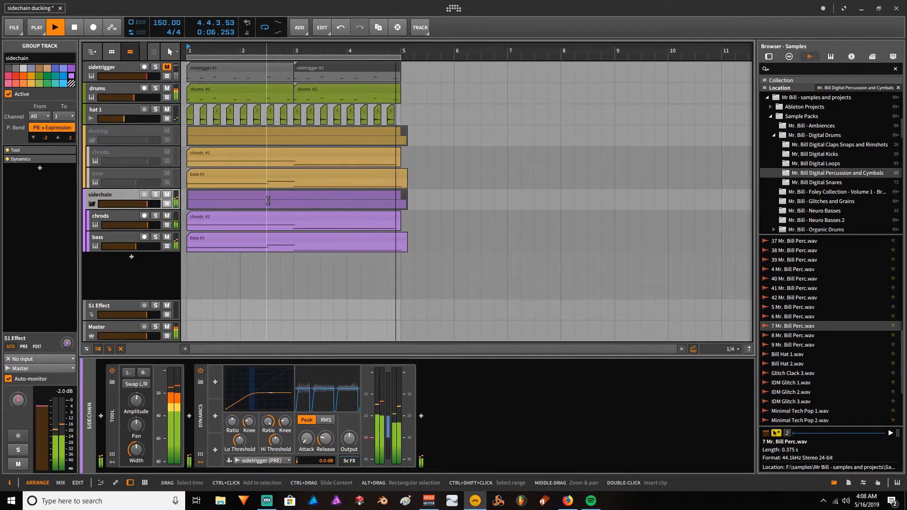
Stop playback, look at the drums track's Drum Machine, and return to the sidechain group's devices
key(space)
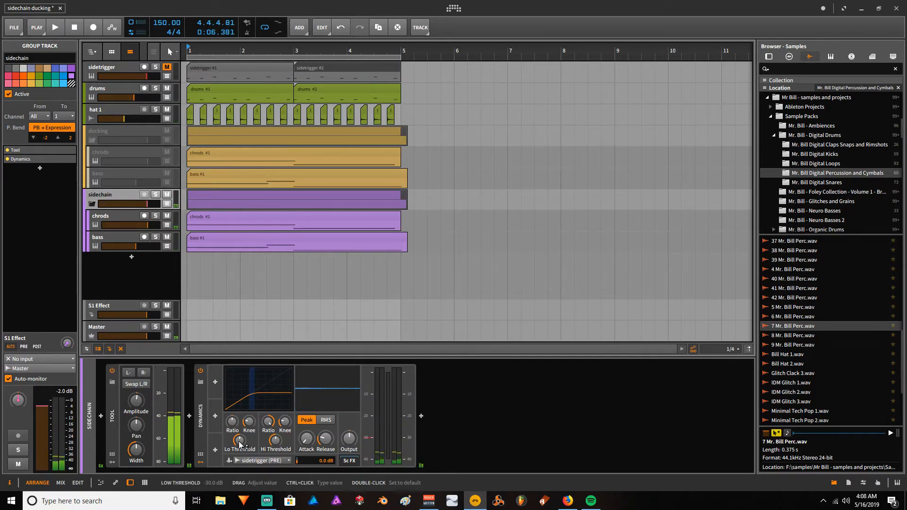
click(99, 97)
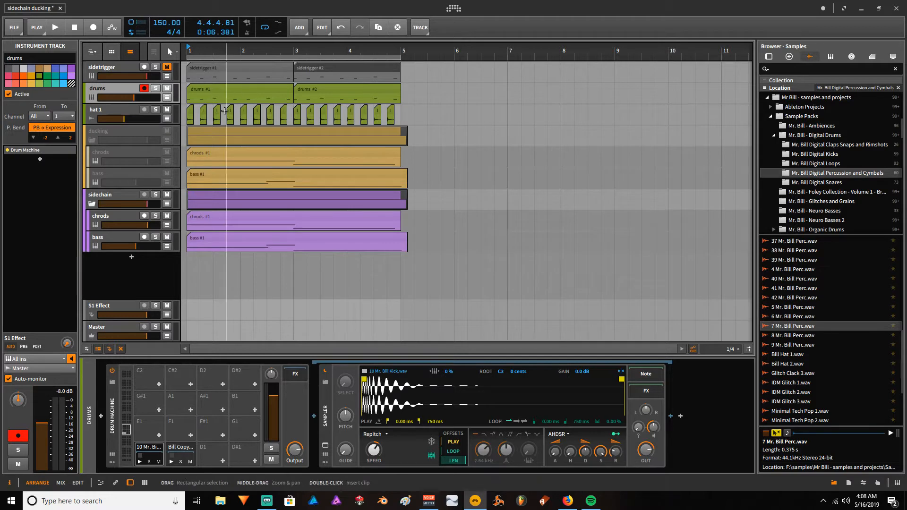
click(120, 194)
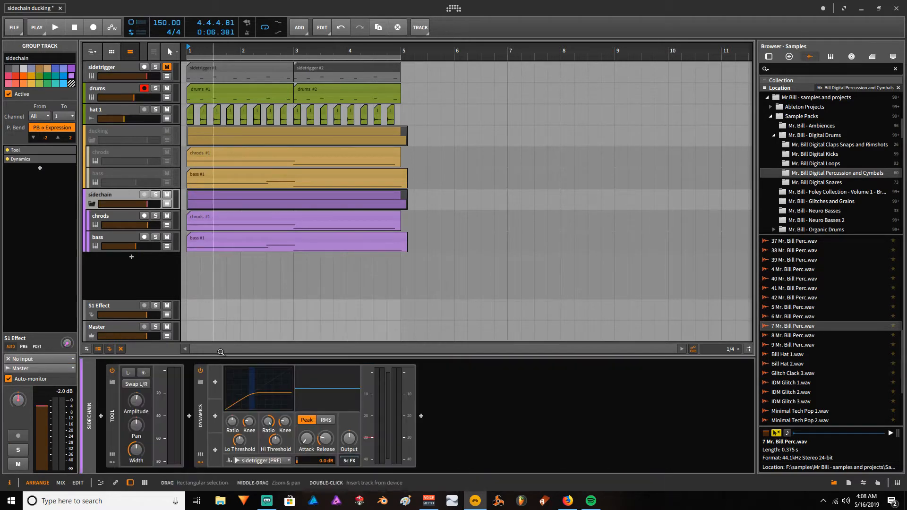
click(273, 461)
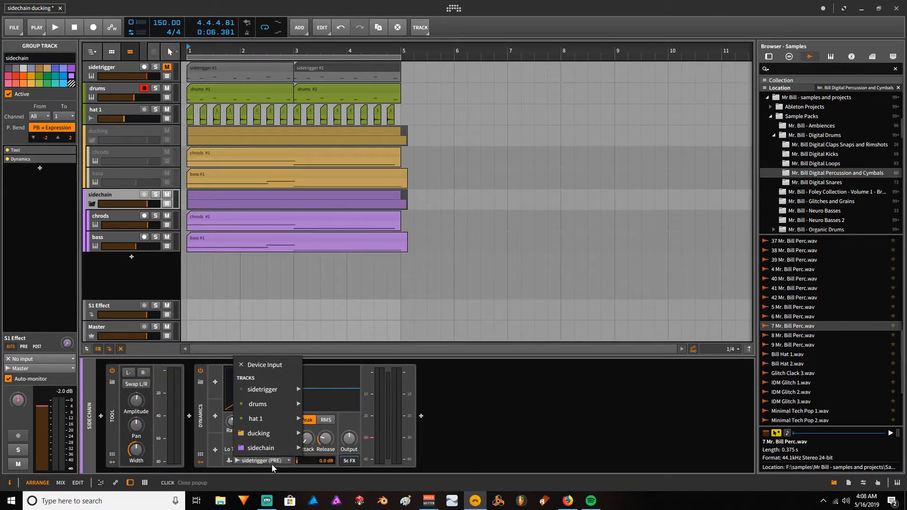
mouse_move(261, 449)
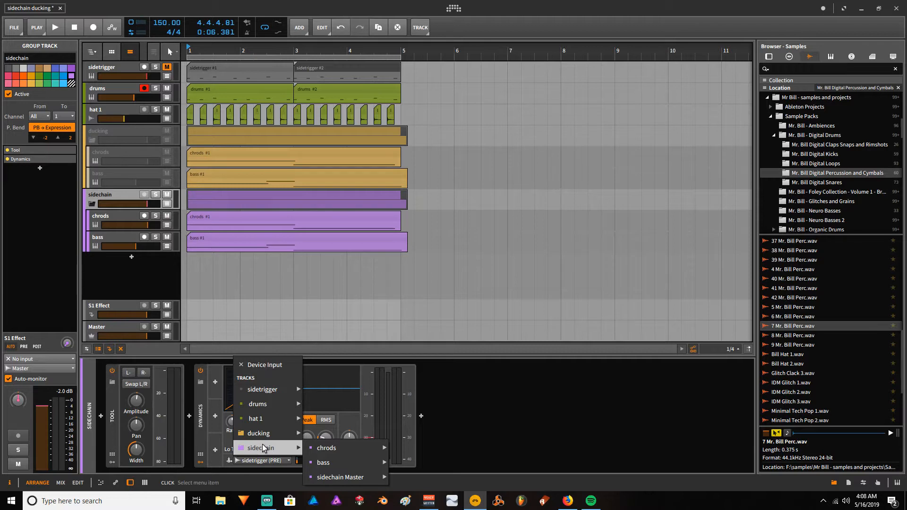
click(538, 435)
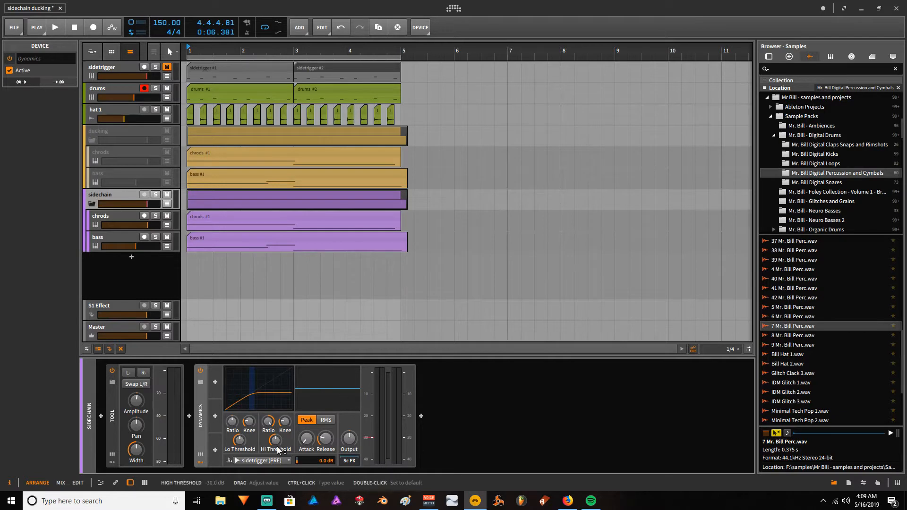
click(201, 116)
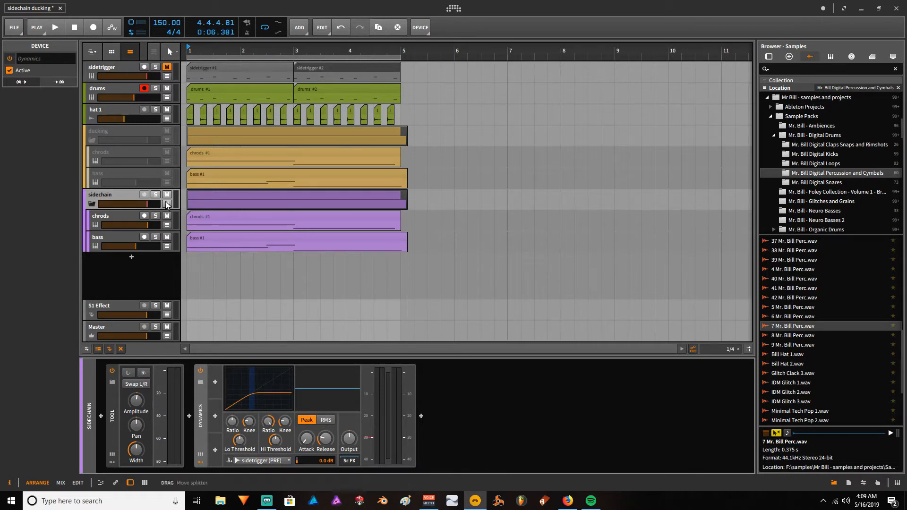
click(114, 71)
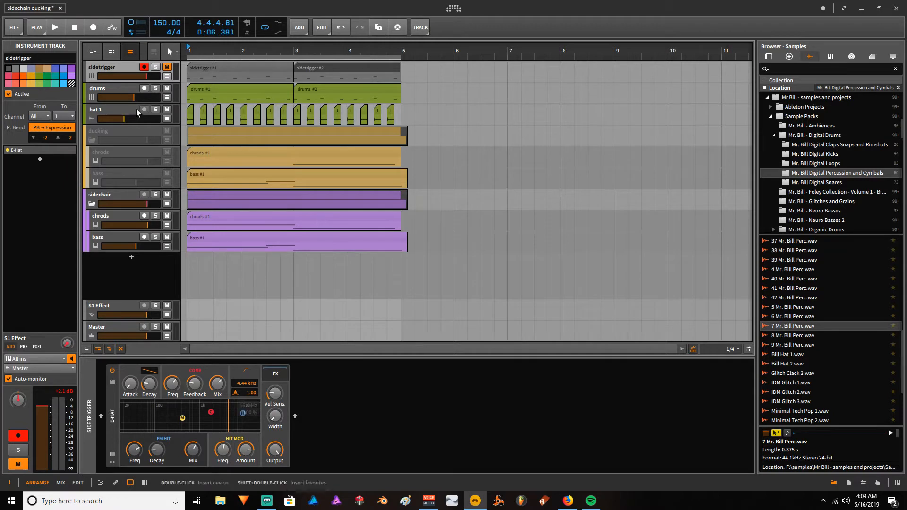
click(167, 67)
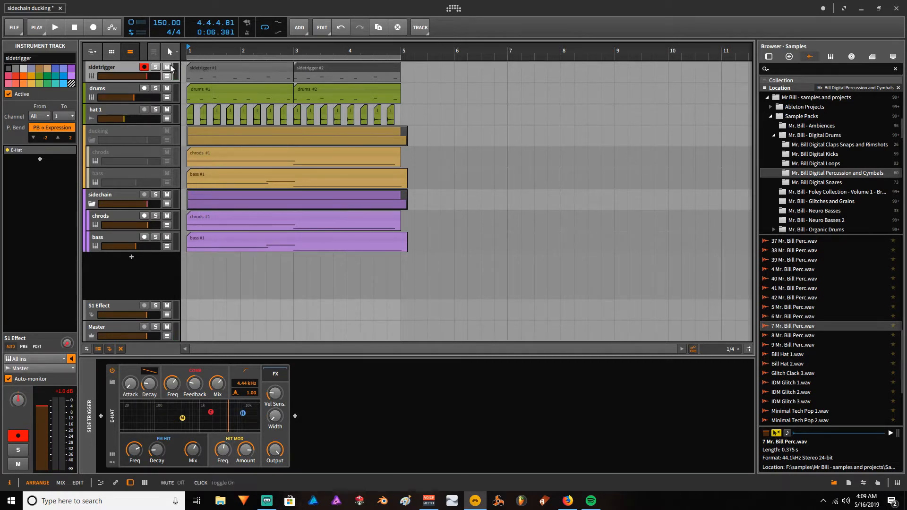
click(167, 66)
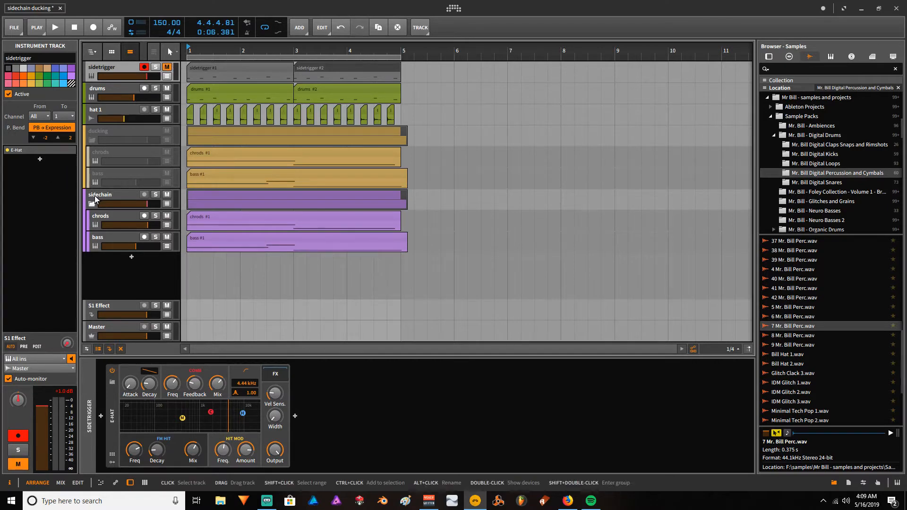
click(113, 195)
click(271, 461)
mouse_move(262, 389)
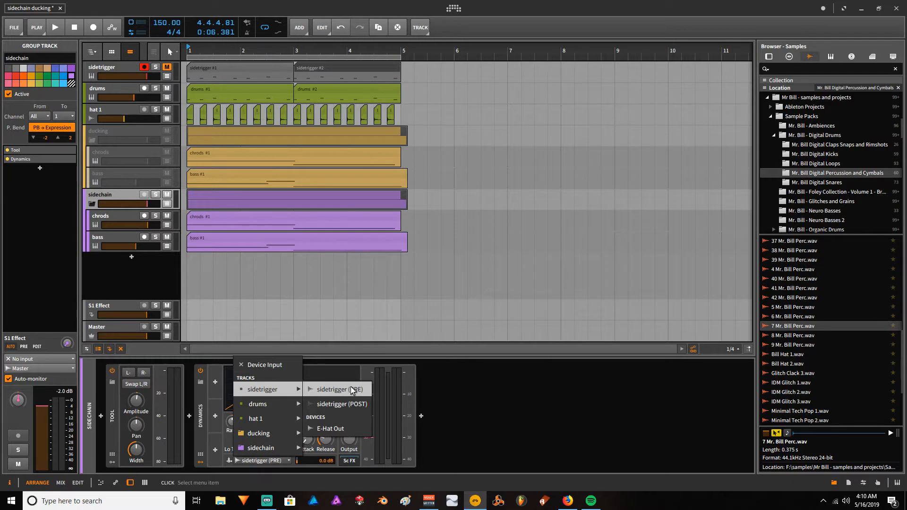
click(351, 388)
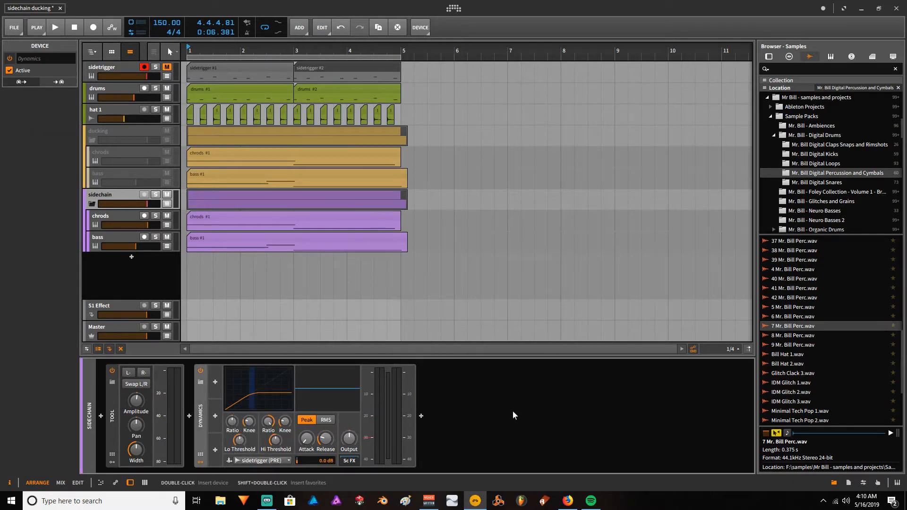
Replace the sidechain group's Dynamics with a fresh default Dynamics after Tool
click(199, 404)
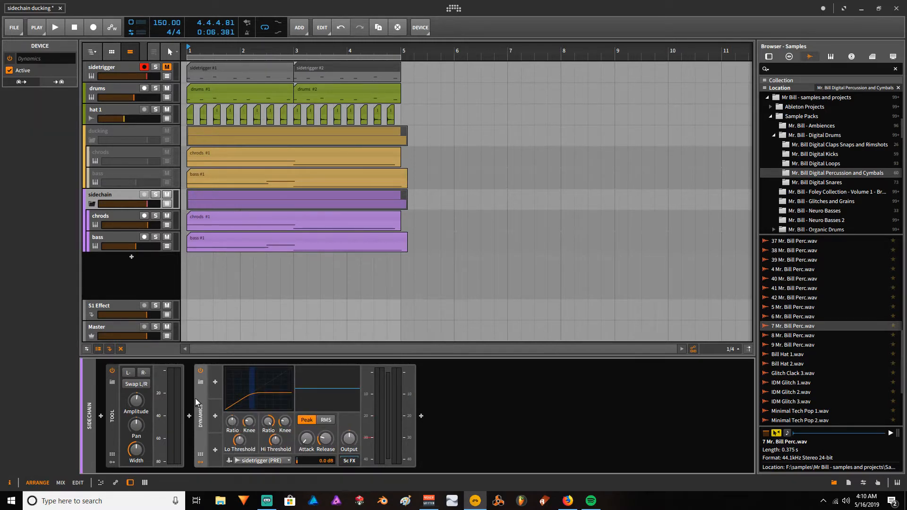
key(Delete)
click(190, 417)
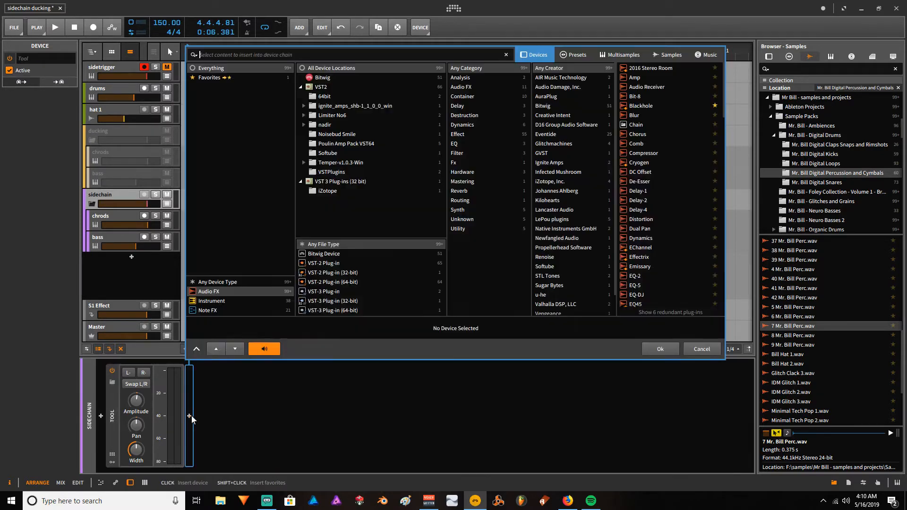
text(dy)
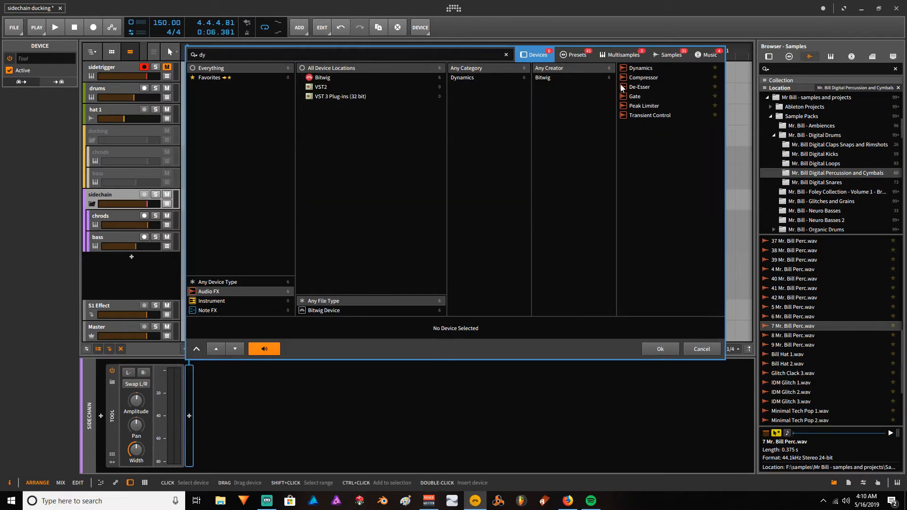
key(Return)
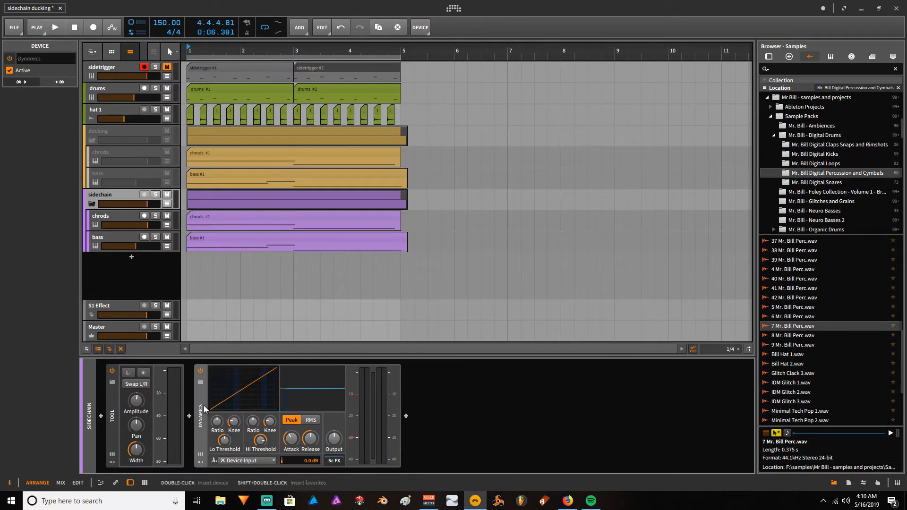
Key the new Dynamics from sidetrigger (PRE) and start playback to hear the ducking
click(242, 462)
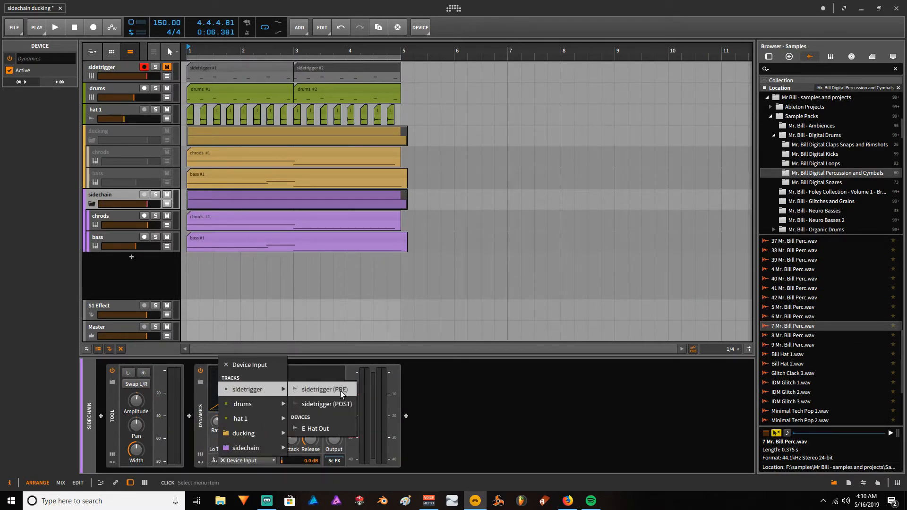
click(325, 388)
key(space)
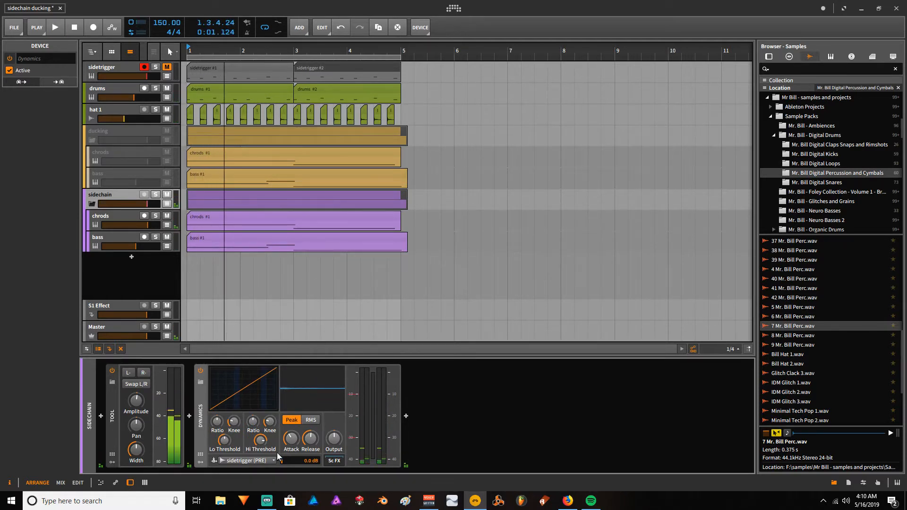
Set the Dynamics release to 40 ms and raise the high-stage ratio to 1:infinity
key(space)
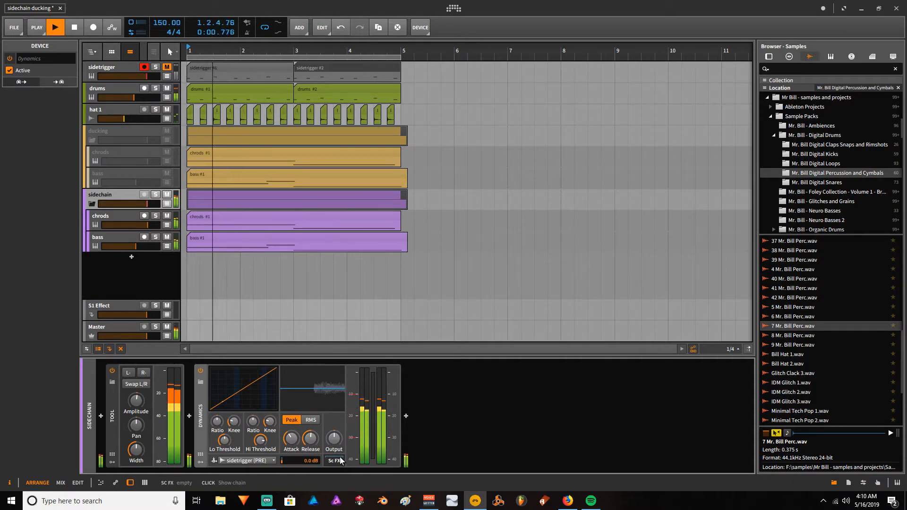
key(space)
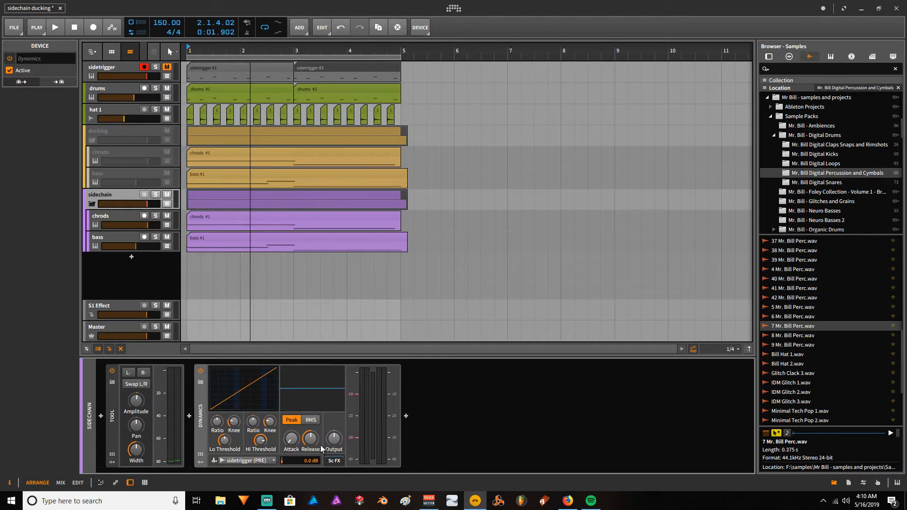
drag(312, 441, 311, 440)
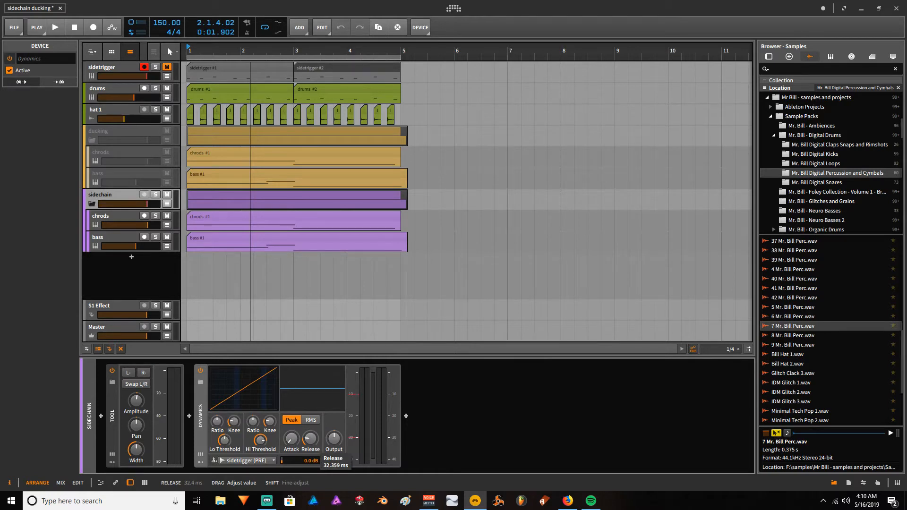
double_click(310, 439)
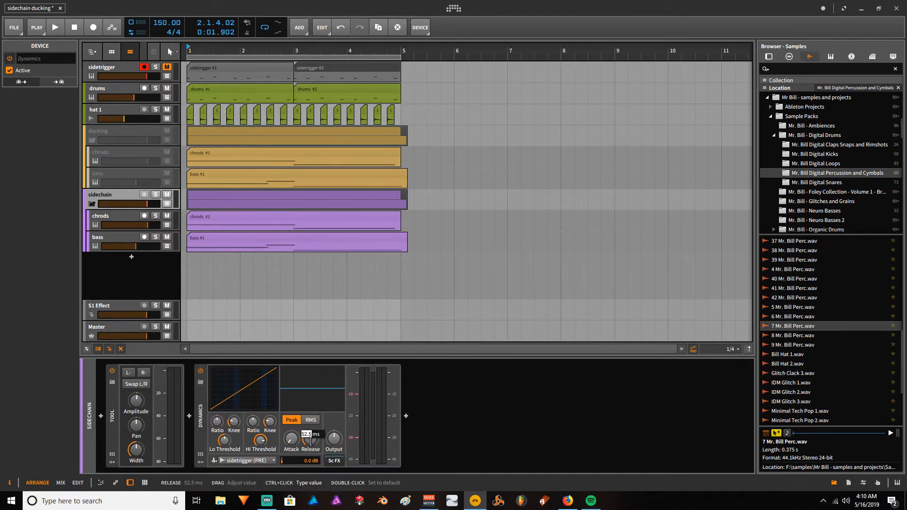
text(40)
key(Return)
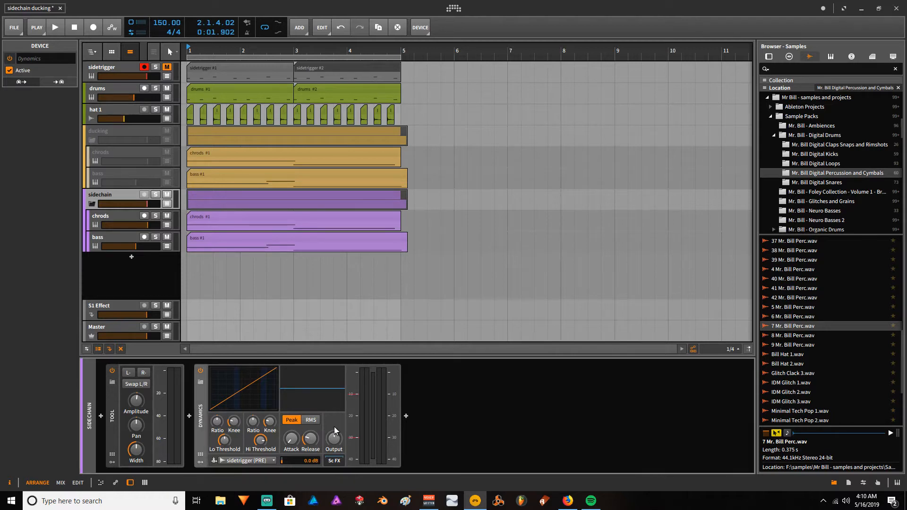
drag(253, 422, 253, 439)
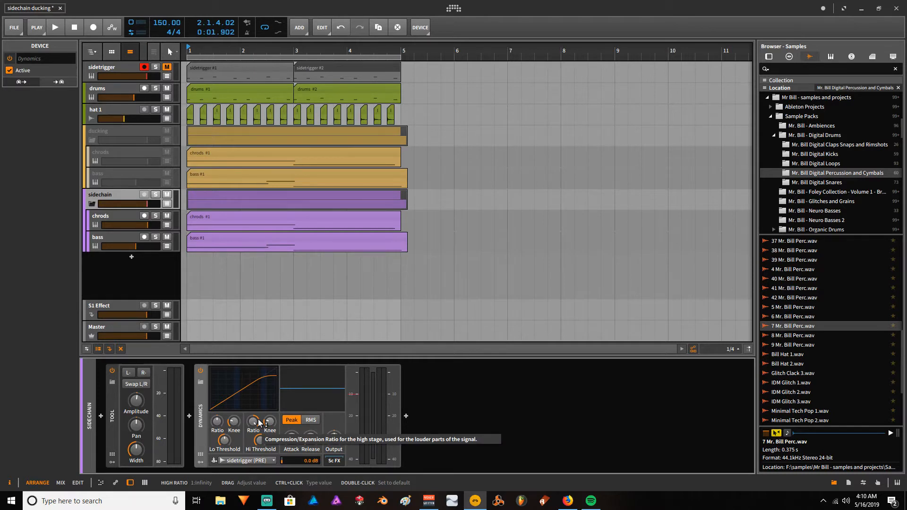
Lower the Dynamics high threshold to -30 dB and play the song to hear the ducking
mouse_move(261, 441)
mouse_down()
mouse_move(260, 462)
mouse_move(261, 441)
mouse_up()
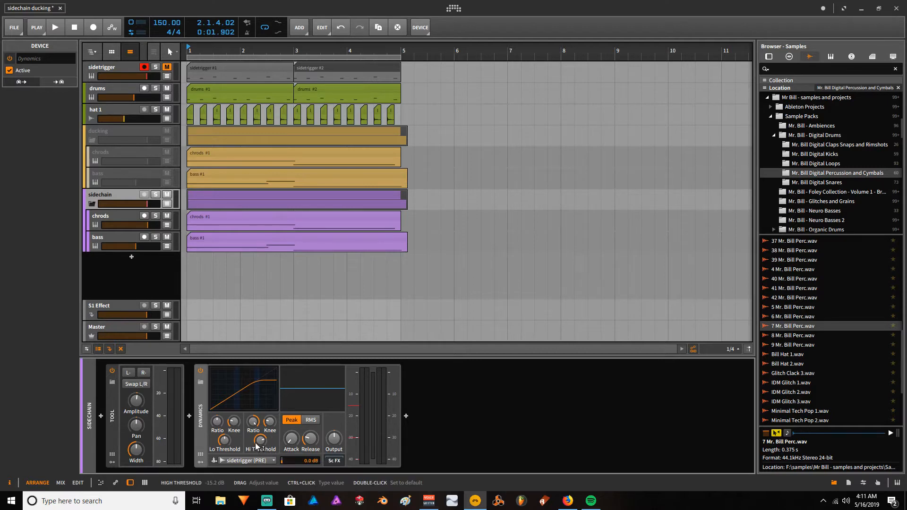
ctrl+click(260, 445)
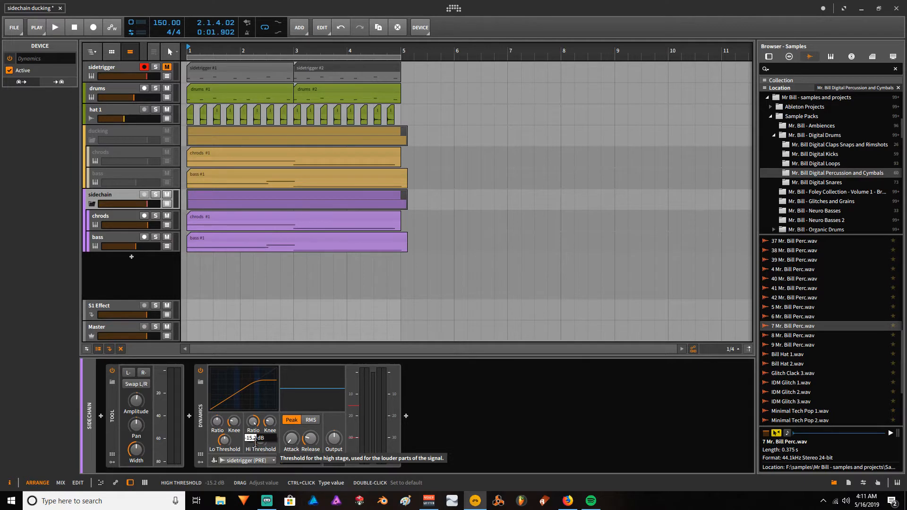
key(BackSpace)
key(Return)
key(space)
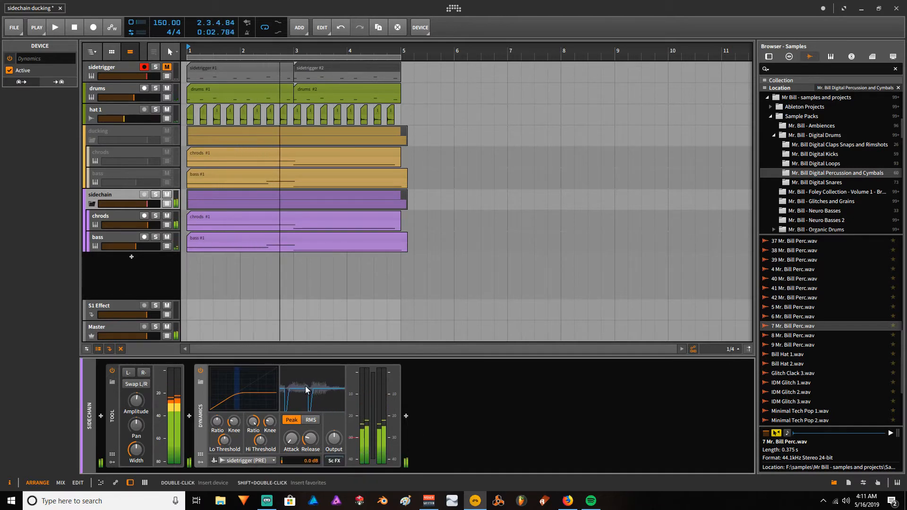
Audition the ducking with a retuned release, glance at the sidetrigger track, and return to the sidechain group
key(space)
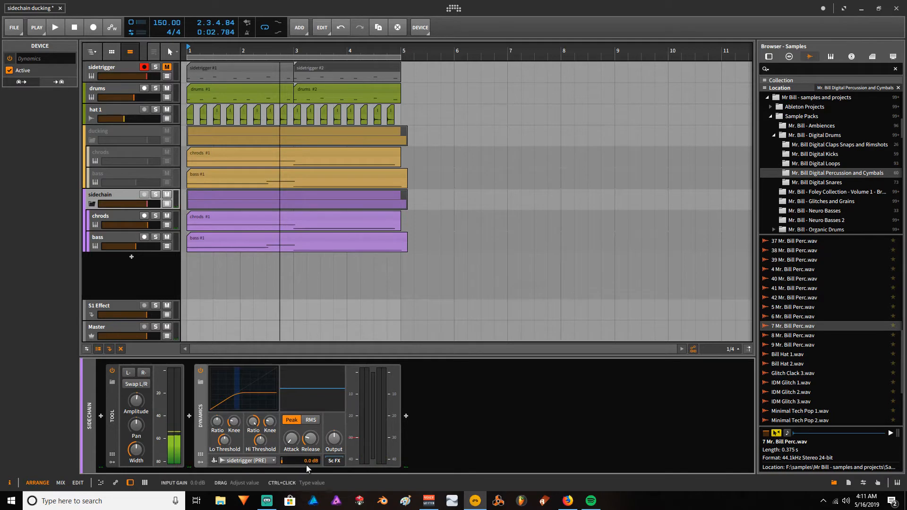
key(space)
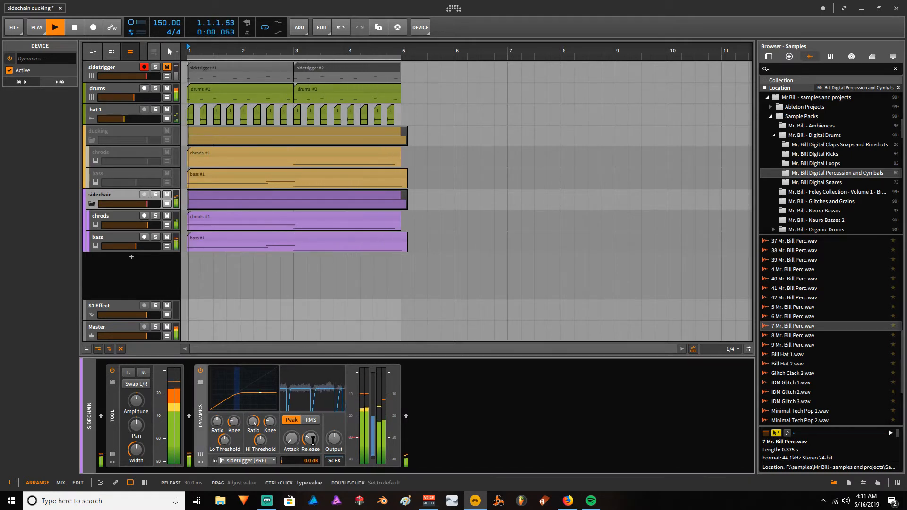
double_click(313, 440)
text(4)
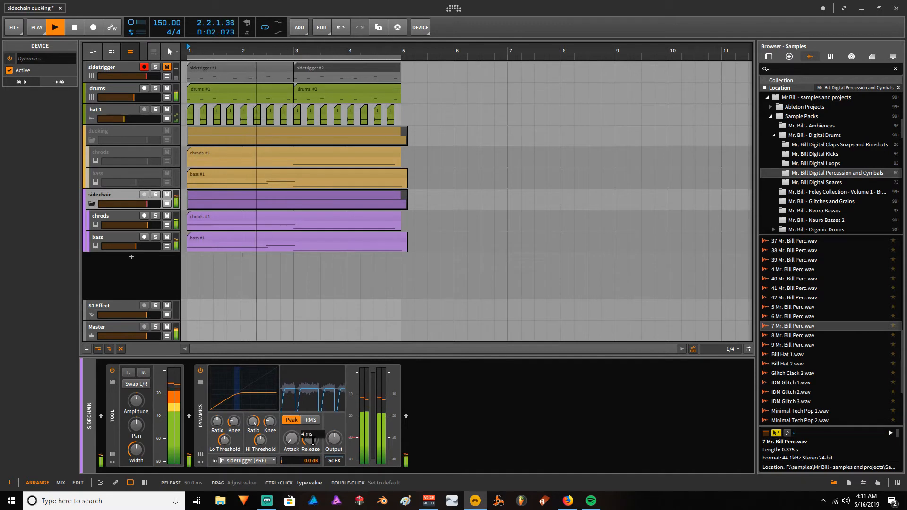
key(Return)
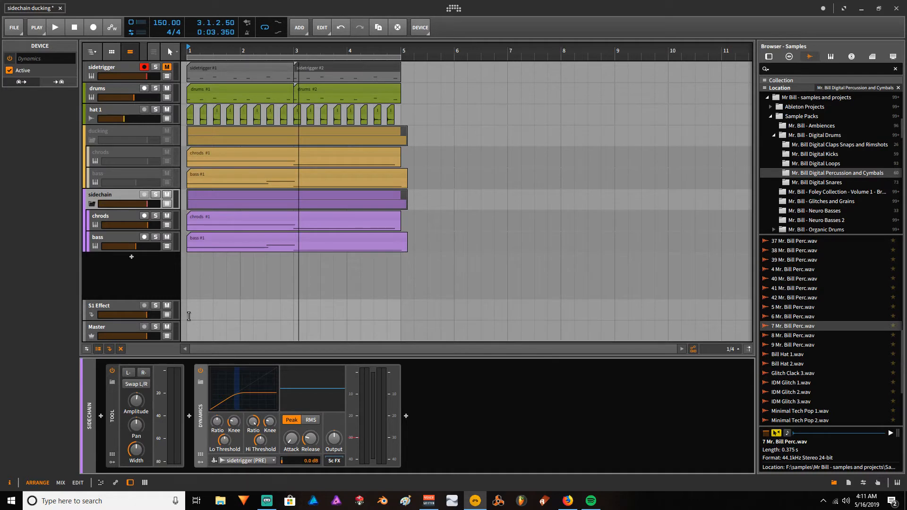
click(128, 67)
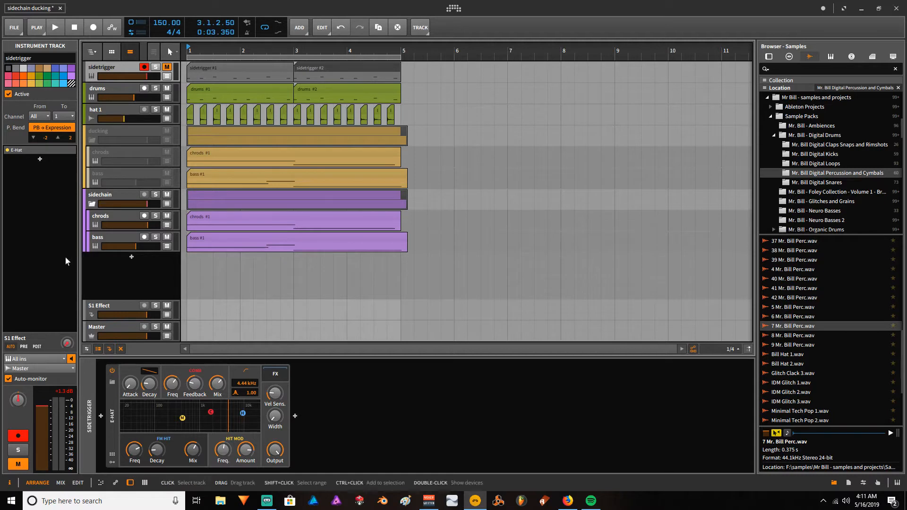
click(100, 194)
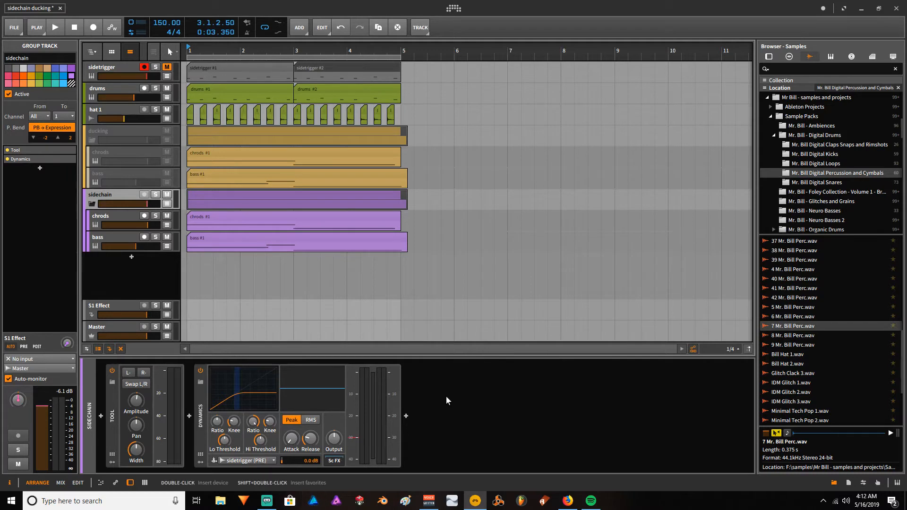
click(205, 67)
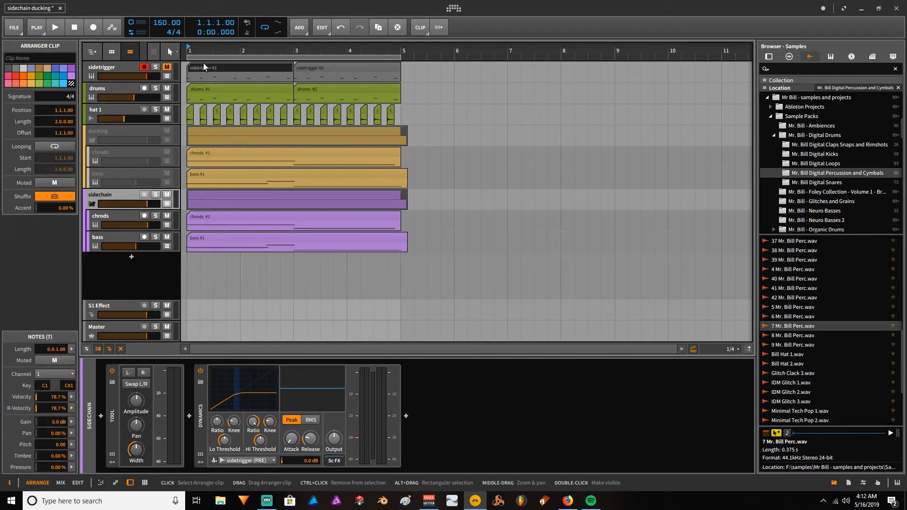
double_click(159, 23)
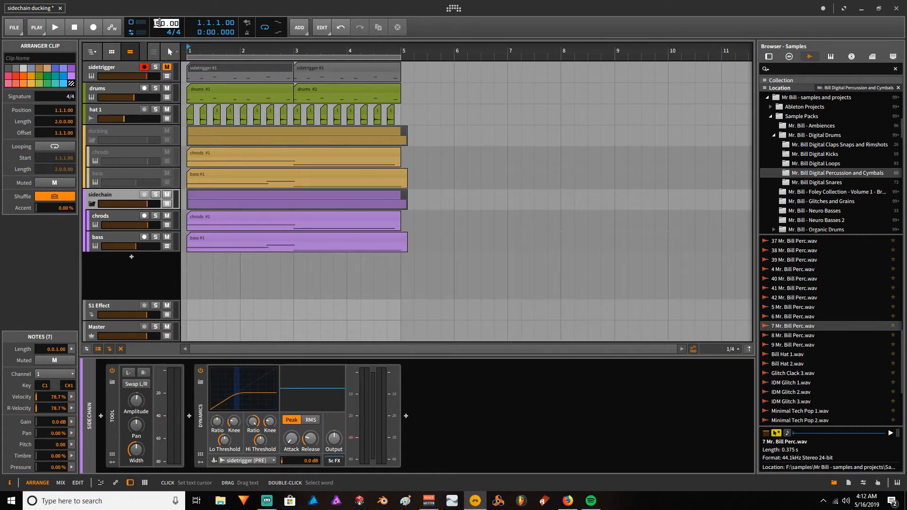
text(120 BP)
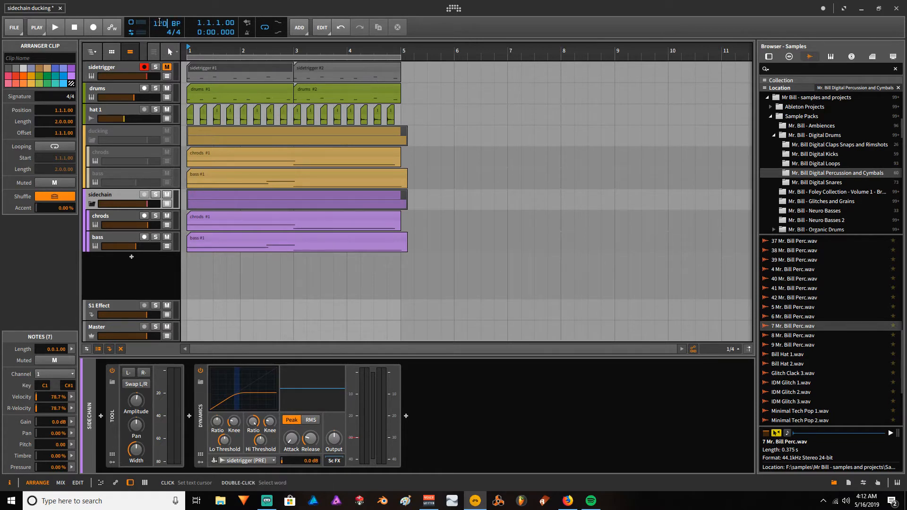
key(Return)
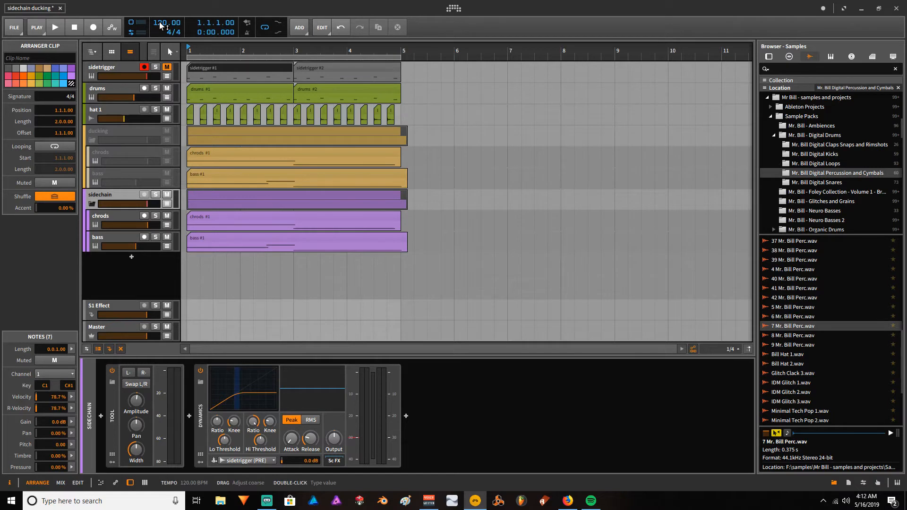
key(space)
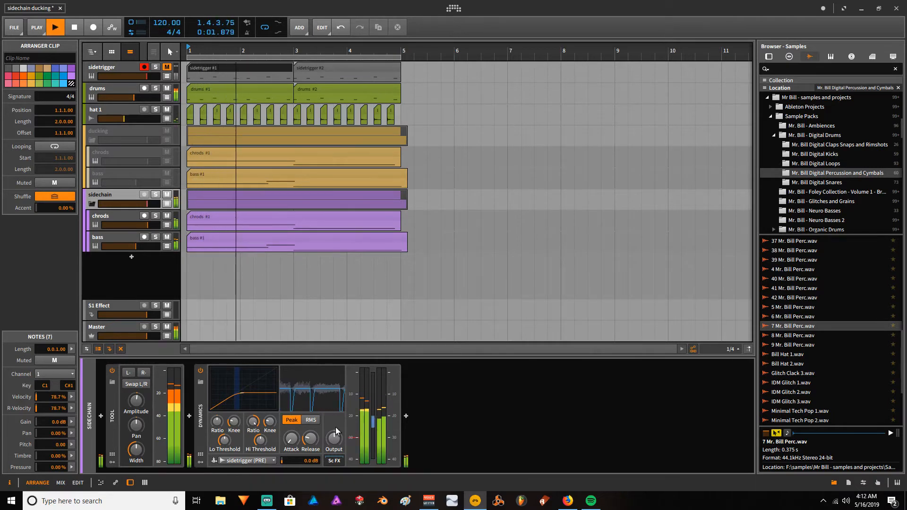
click(312, 436)
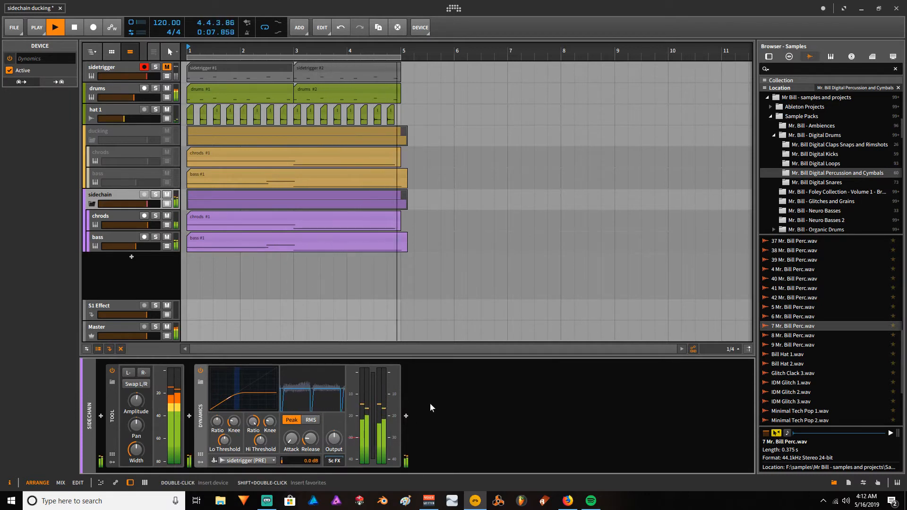
key(space)
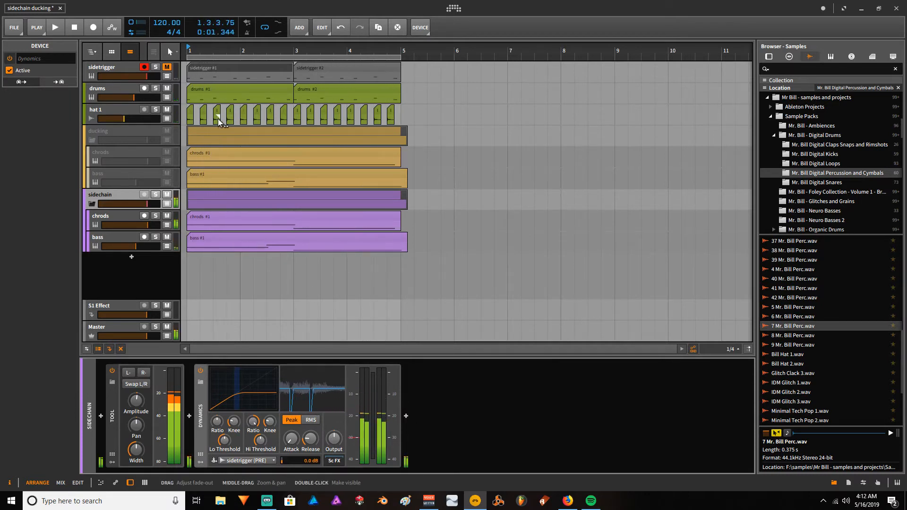
text(150)
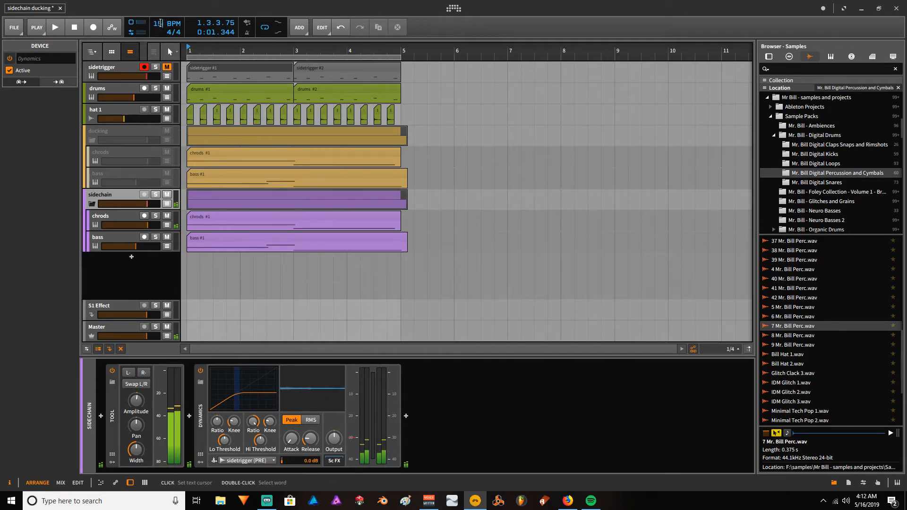
key(Return)
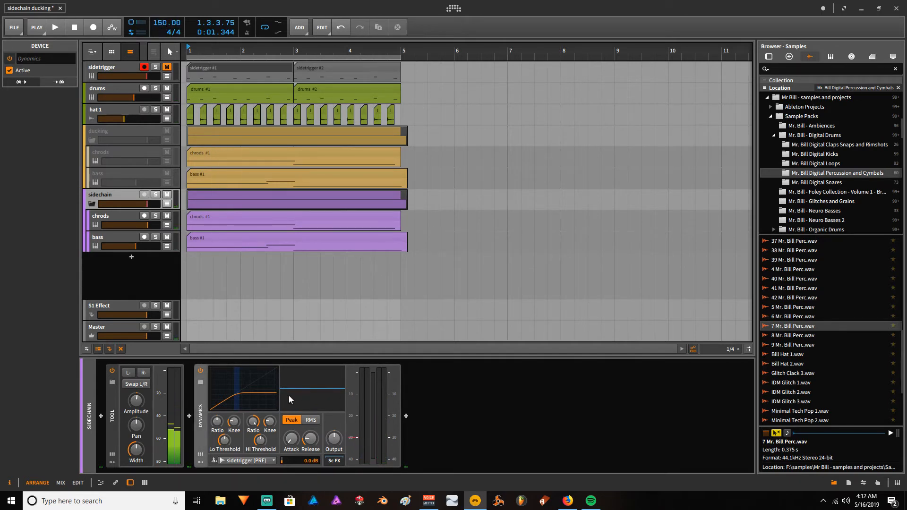
Collapse the sidechain group, show the ducking group with its Gatekeeper Duck 8th window moved aside, then reselect sidechain
click(93, 203)
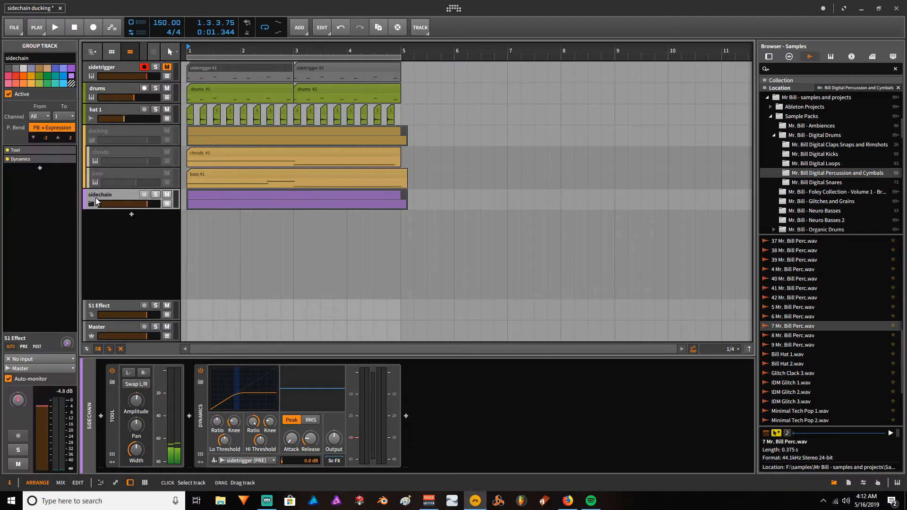
click(91, 132)
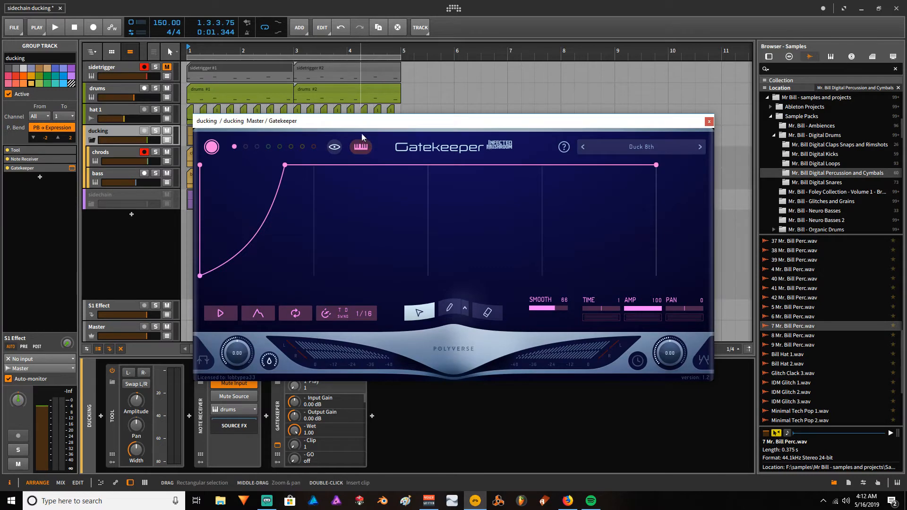
drag(355, 121, 412, 99)
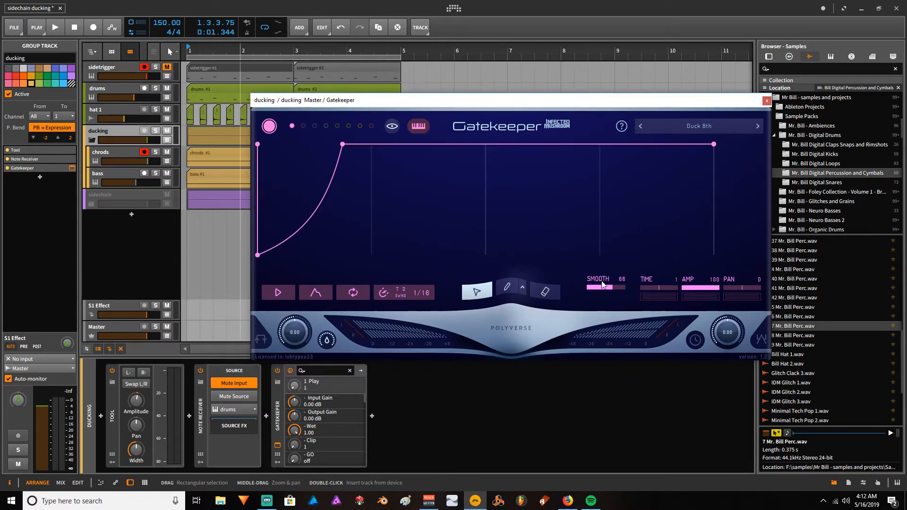
mouse_move(794, 241)
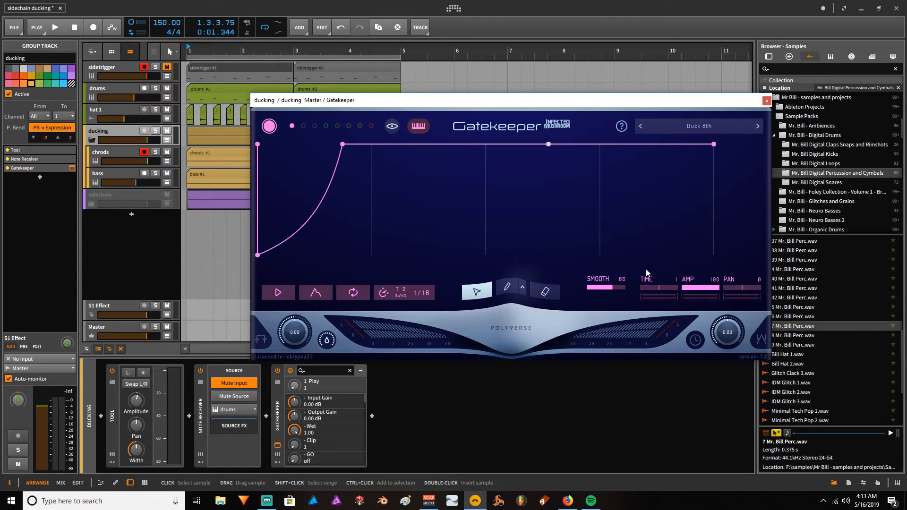
click(119, 198)
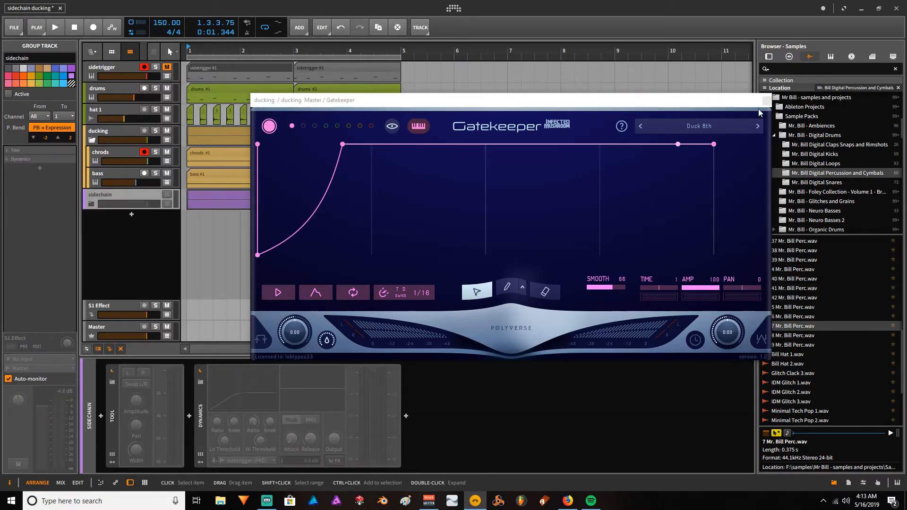
Play from the start on the ducking group, mute the drums track, then stop playback
drag(384, 138, 482, 141)
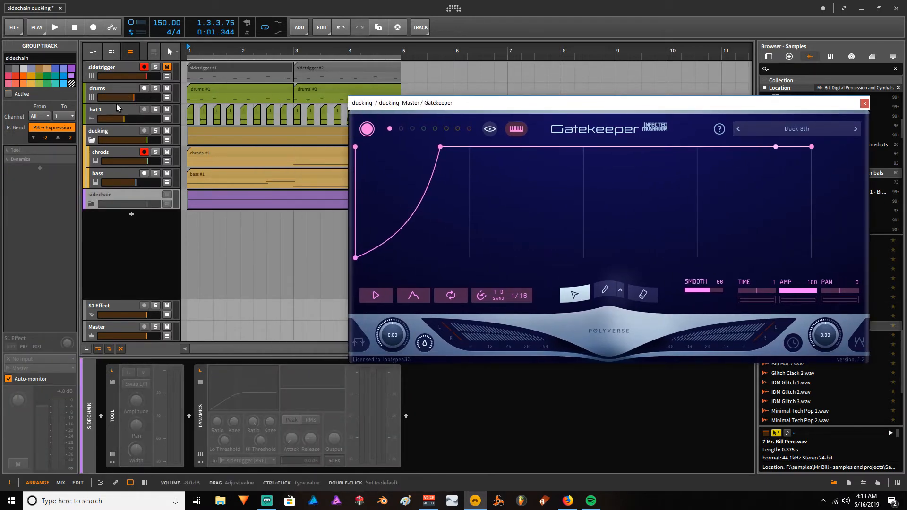
click(94, 136)
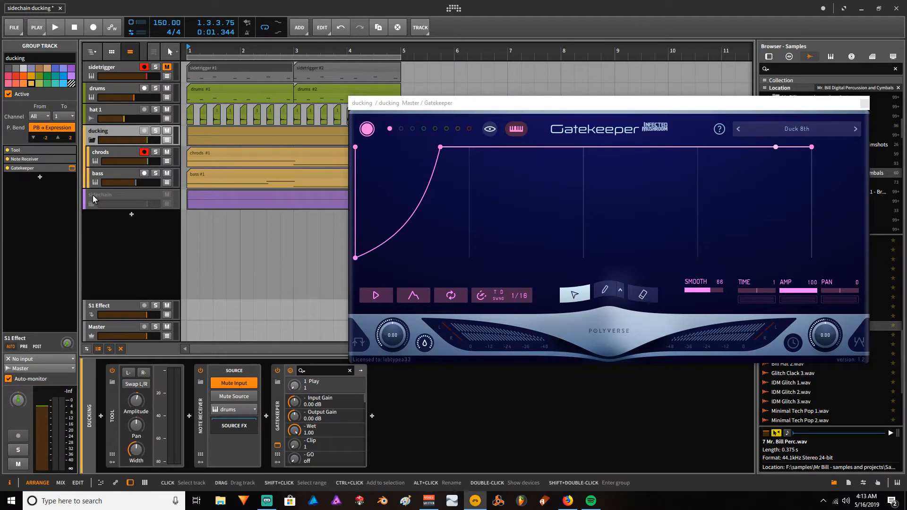
key(space)
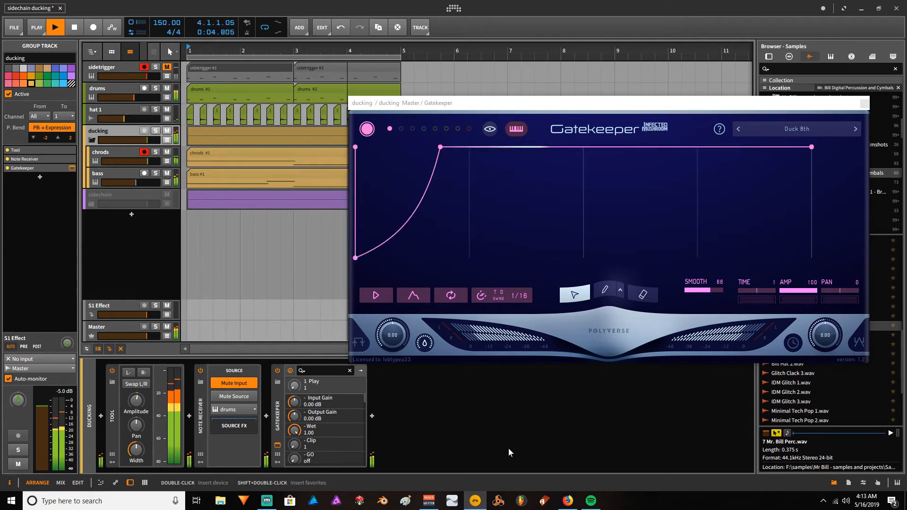
click(114, 88)
click(18, 464)
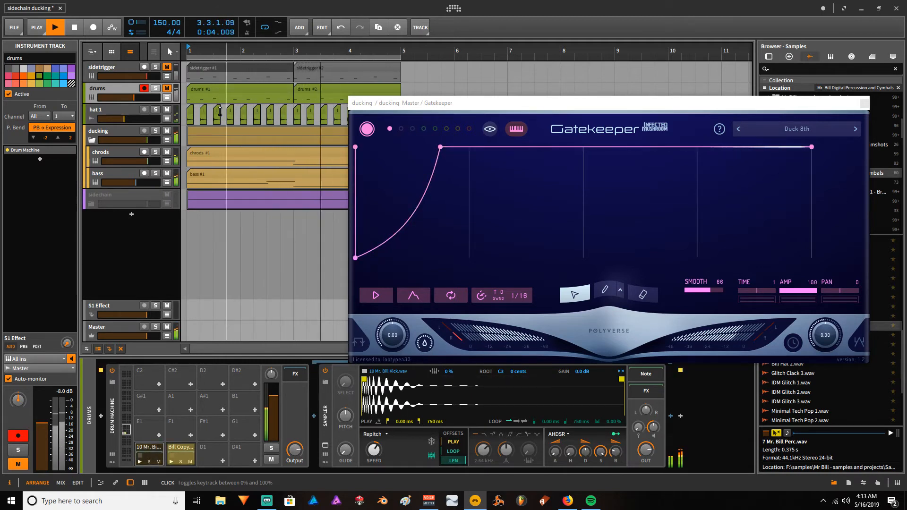
click(74, 29)
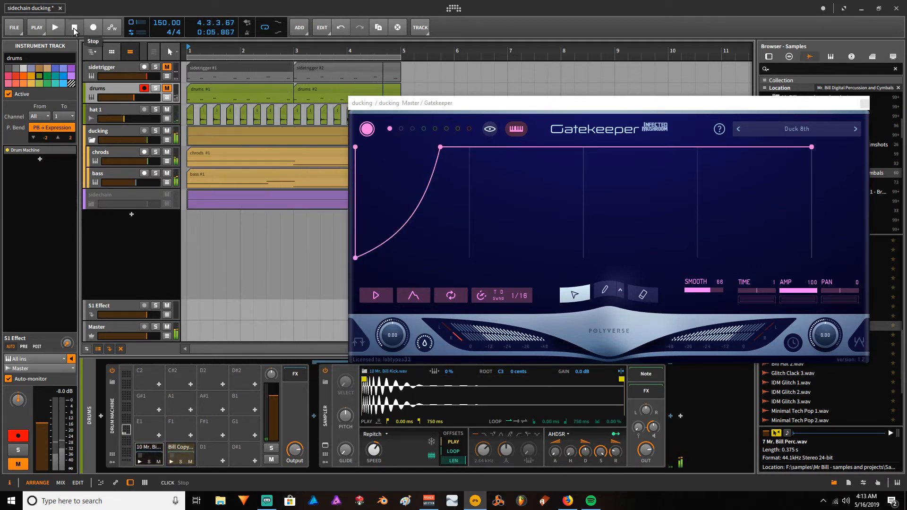
Nudge the Gatekeeper window higher and show the sidechain group's Tool and Dynamics
drag(633, 108, 638, 96)
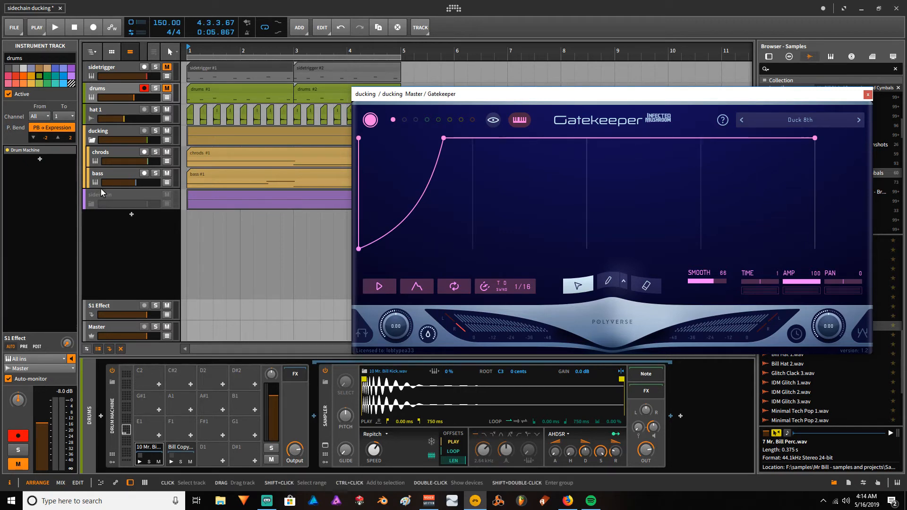
click(114, 196)
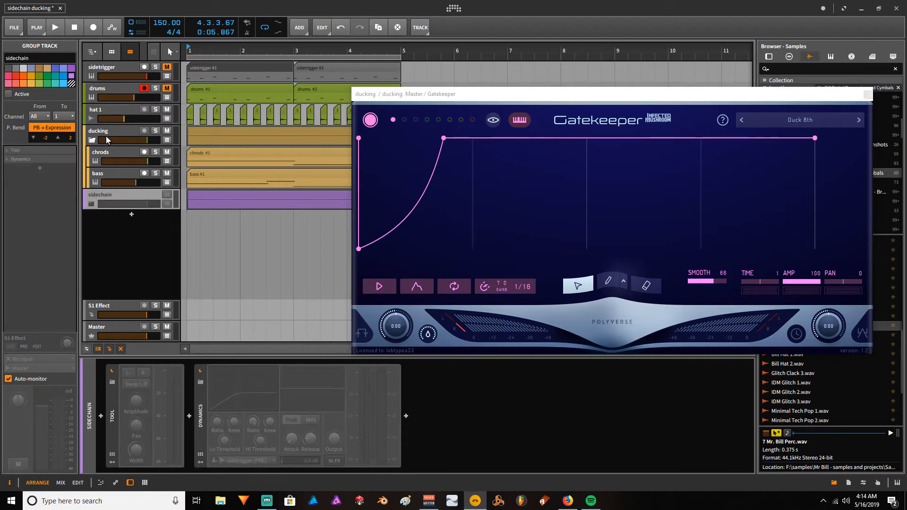
Close the Gatekeeper window, inspect the drums track and drums #1 clip, and return to the ducking group's chain
click(110, 135)
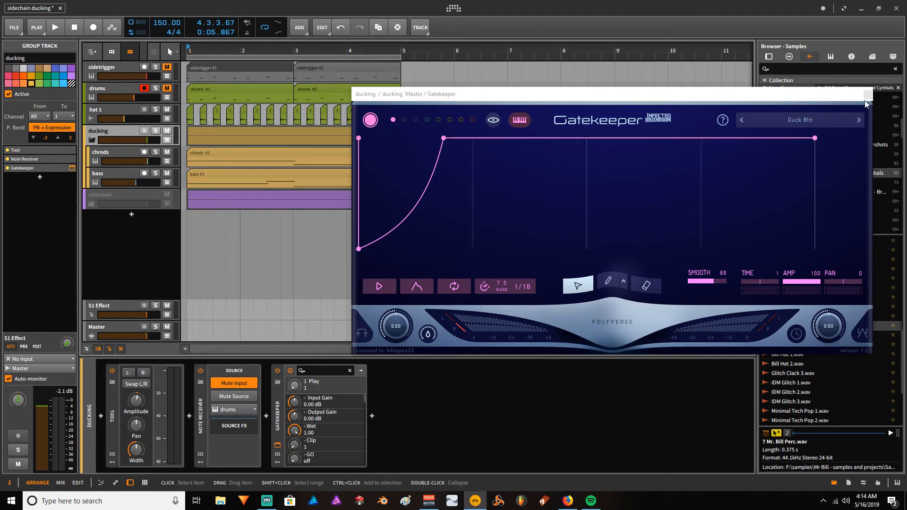
click(867, 97)
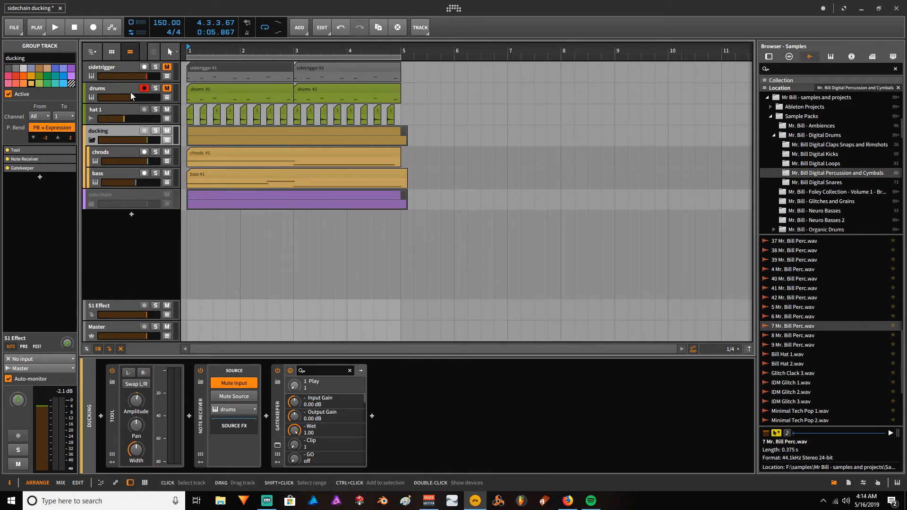
click(114, 89)
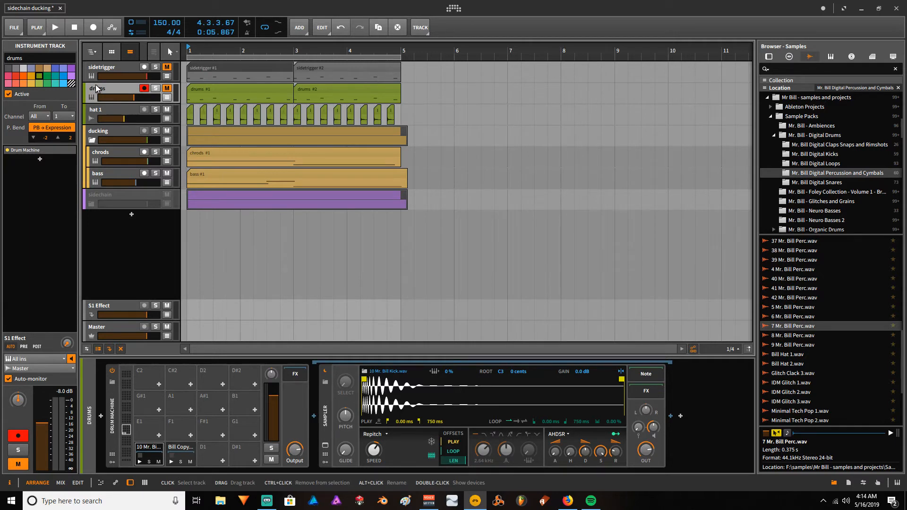
click(124, 131)
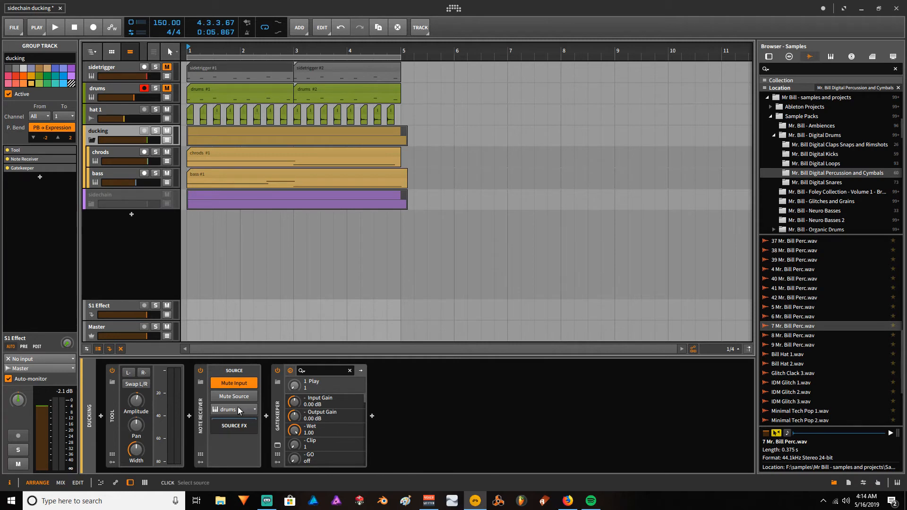
double_click(208, 87)
click(128, 131)
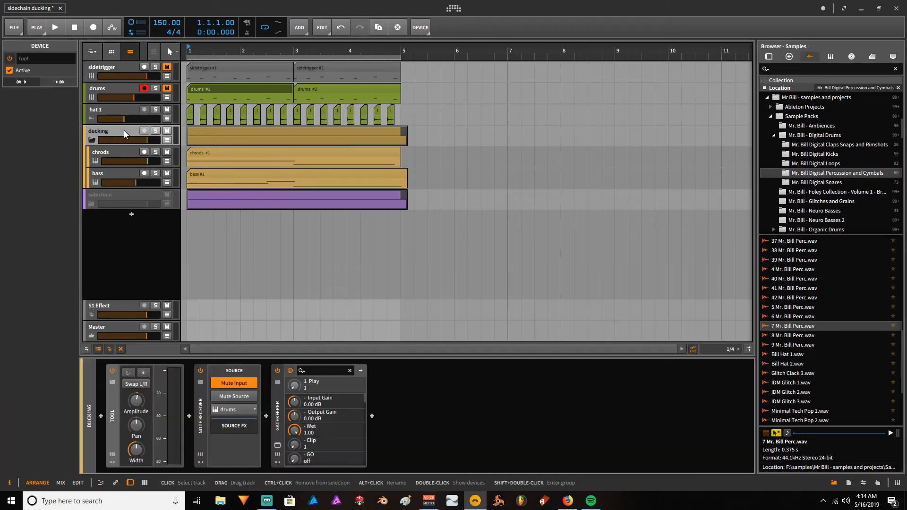
Remove the Gatekeeper and Note Receiver devices from the ducking chain
click(279, 446)
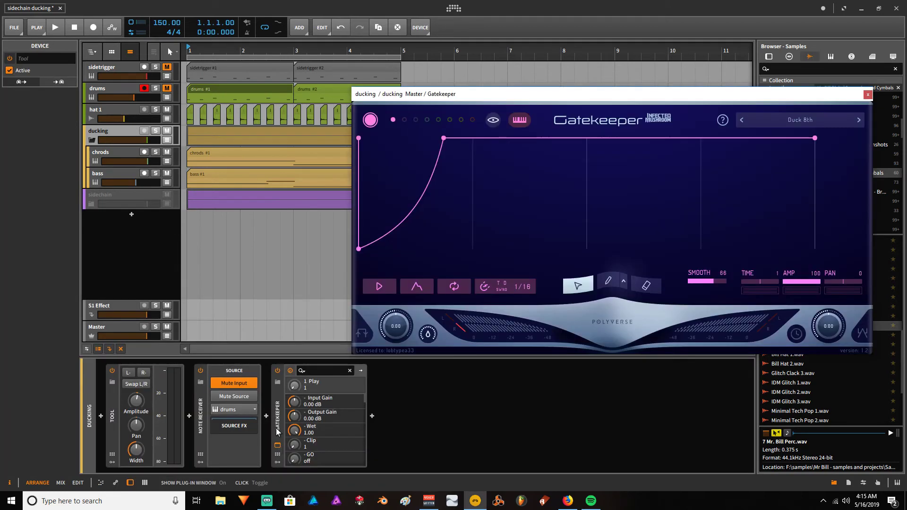
click(870, 96)
key(Delete)
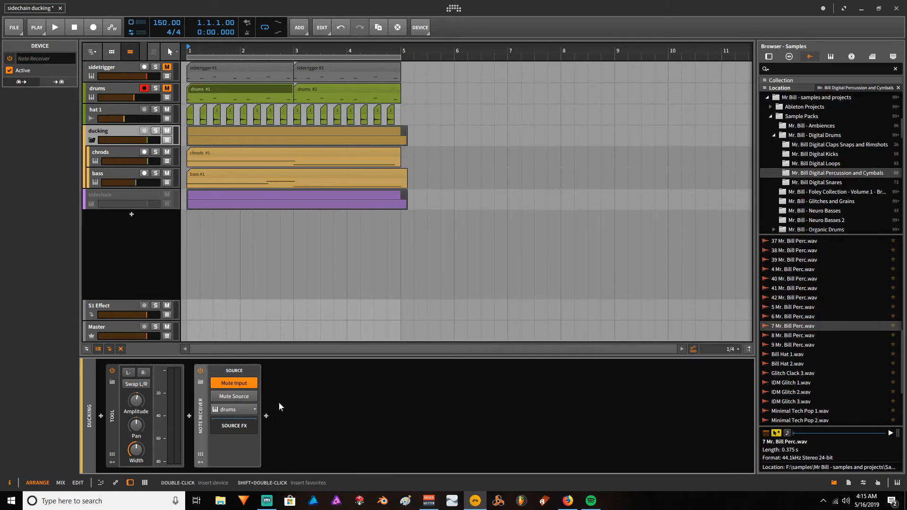
key(Delete)
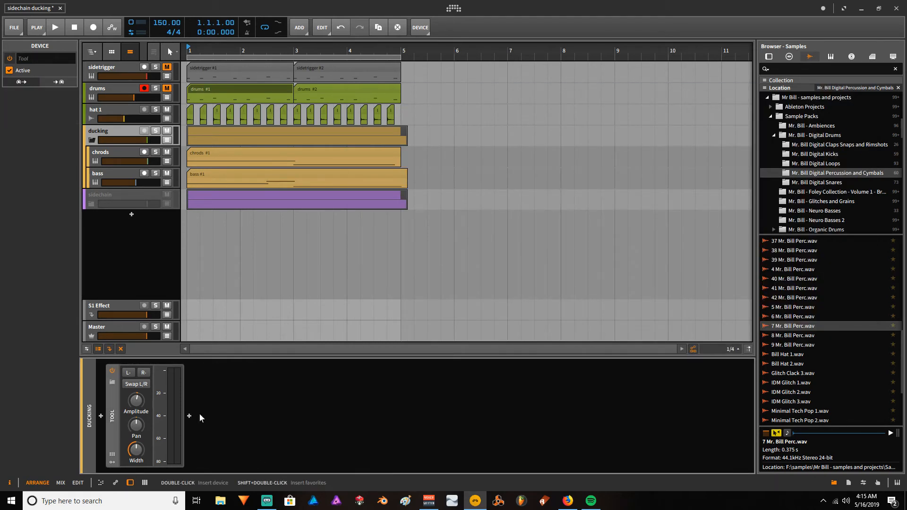
Insert a fresh Note Receiver after Tool taking notes from drums, then browse for the next device
click(190, 417)
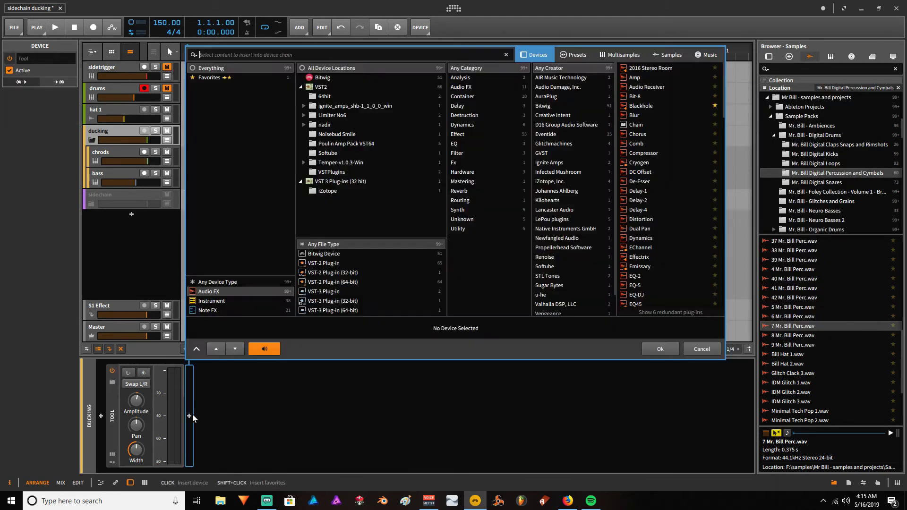
click(207, 311)
text(rec)
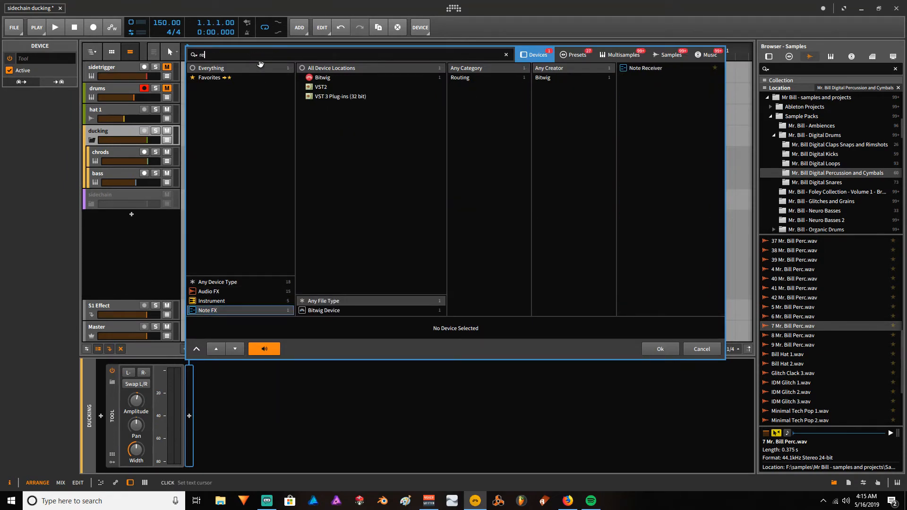
double_click(645, 68)
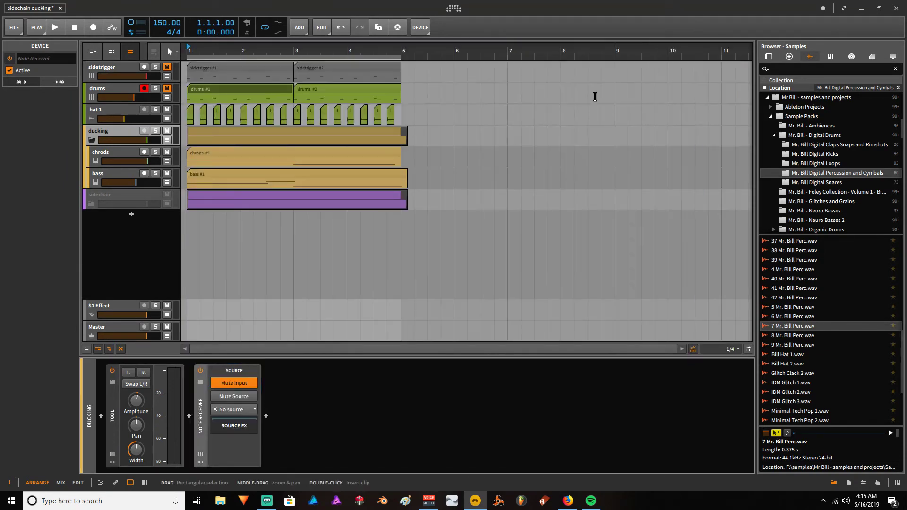
click(232, 410)
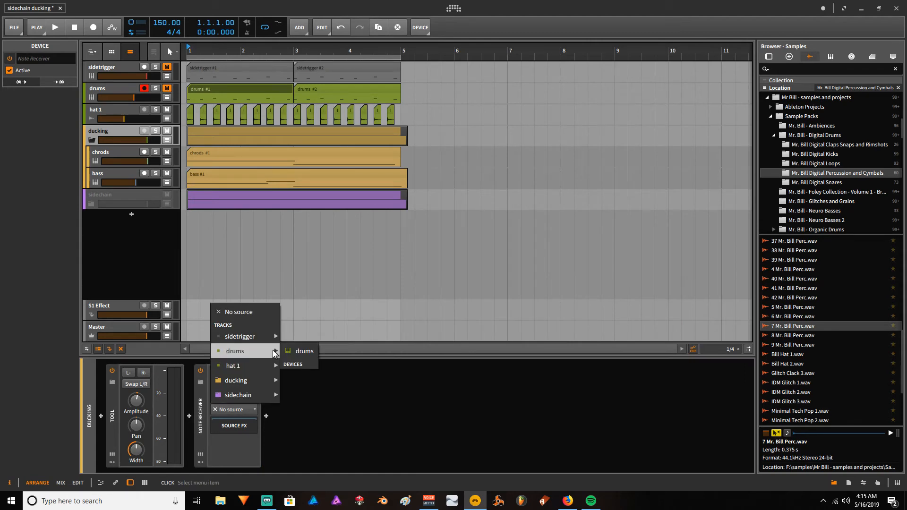
click(298, 351)
click(267, 416)
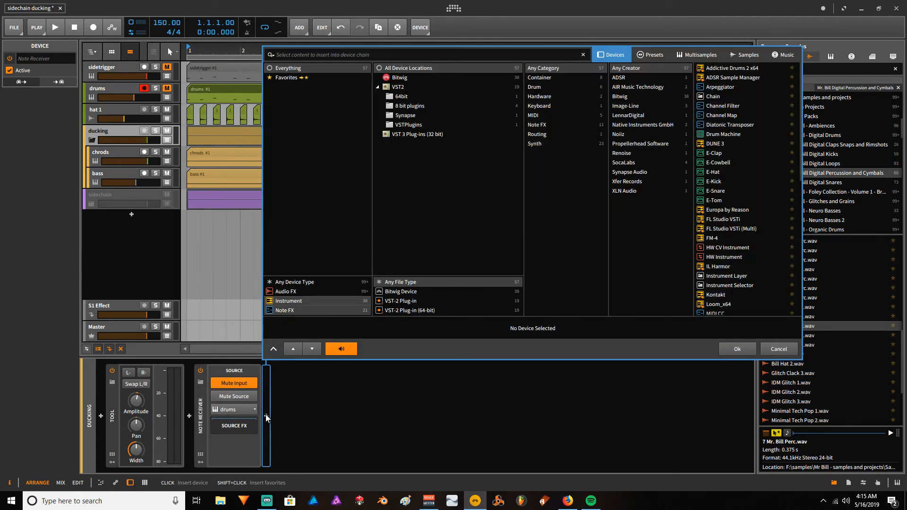
text(gat)
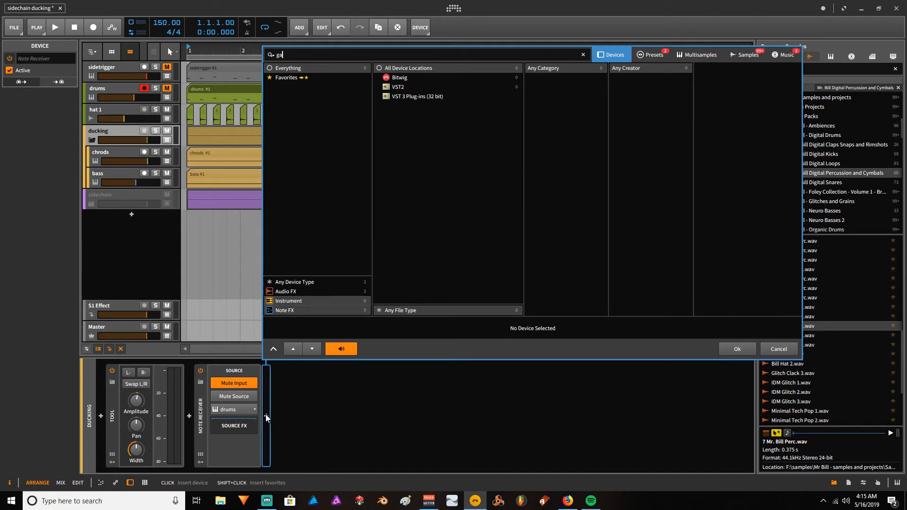
Insert a Gatekeeper audio effect after the Note Receiver in the ducking chain
click(290, 291)
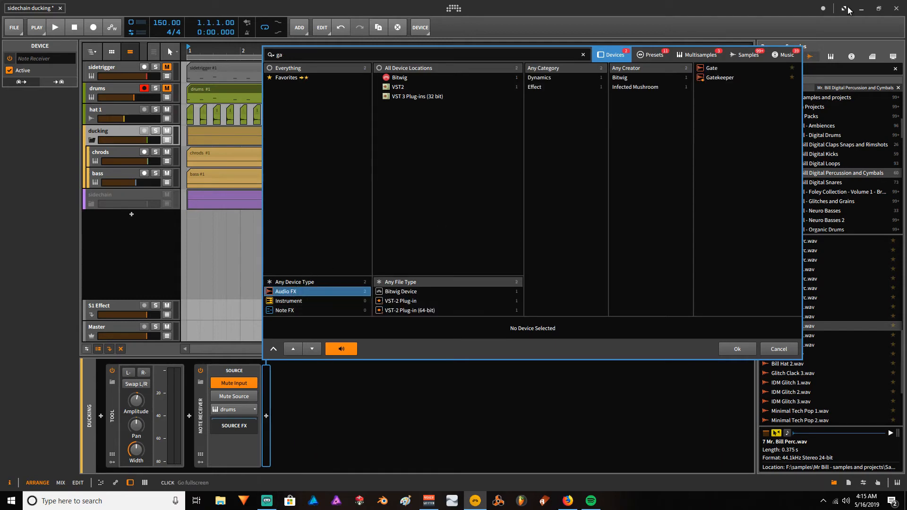
click(719, 78)
click(737, 349)
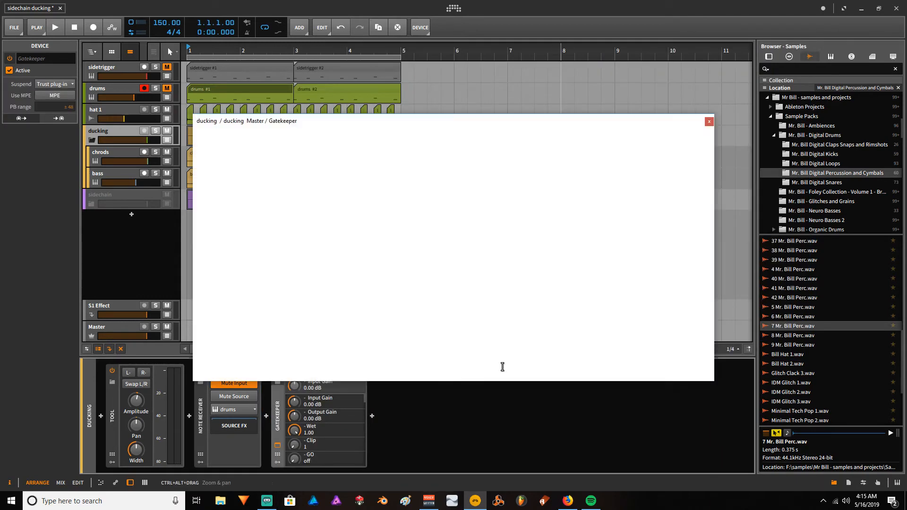
drag(348, 121, 452, 87)
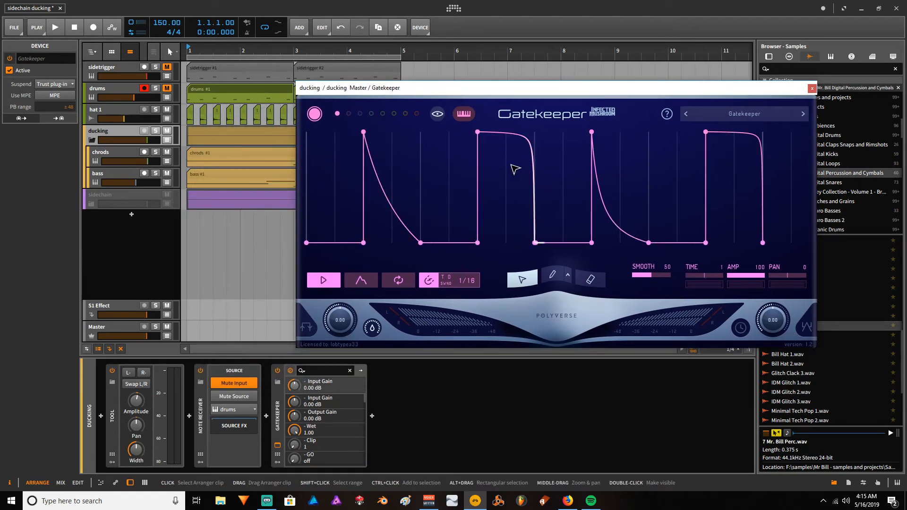
Step through a Gatekeeper preset, reopen its window and show the Ducking preset list
click(803, 113)
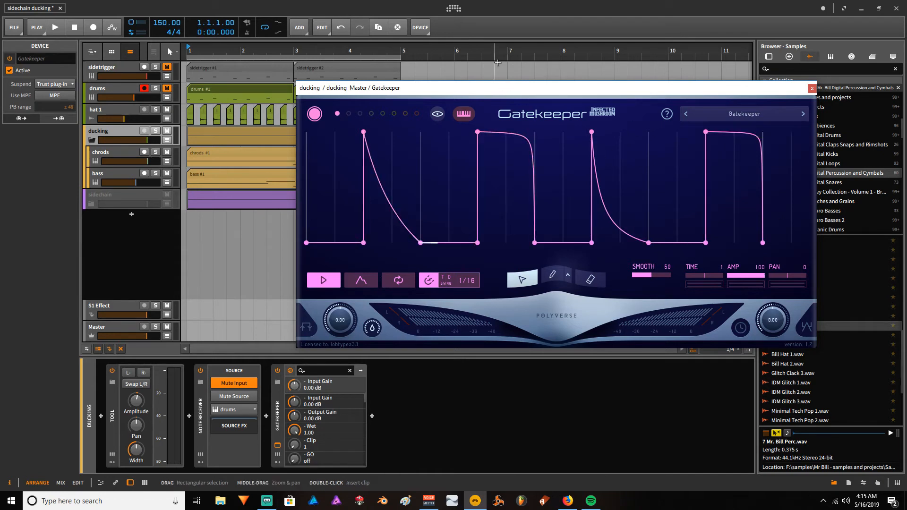
click(813, 89)
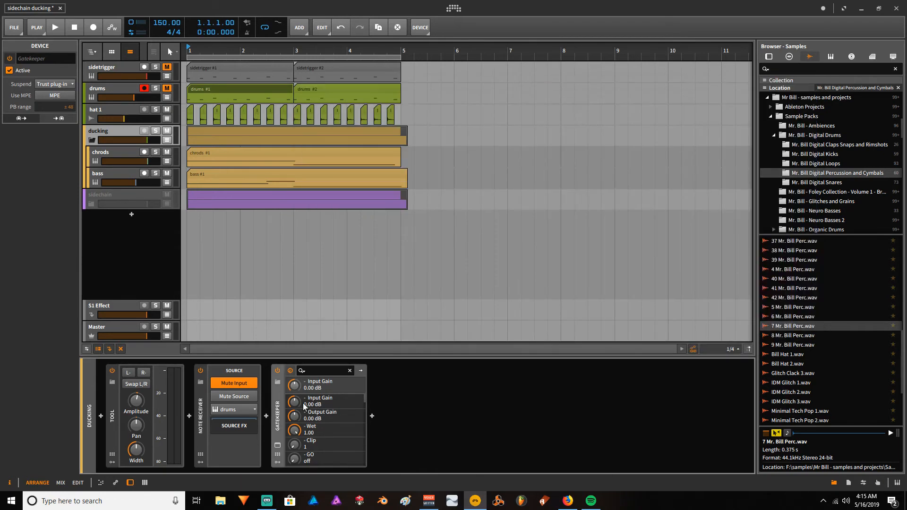
click(279, 447)
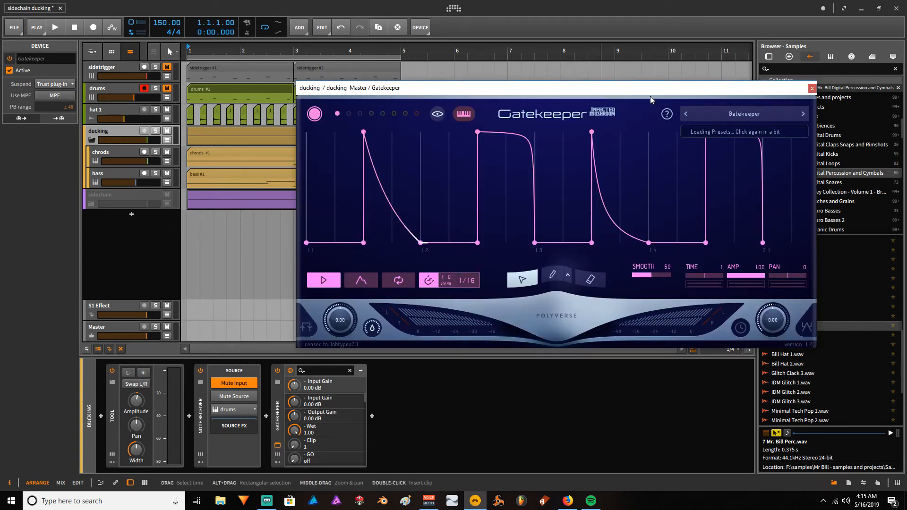
click(760, 114)
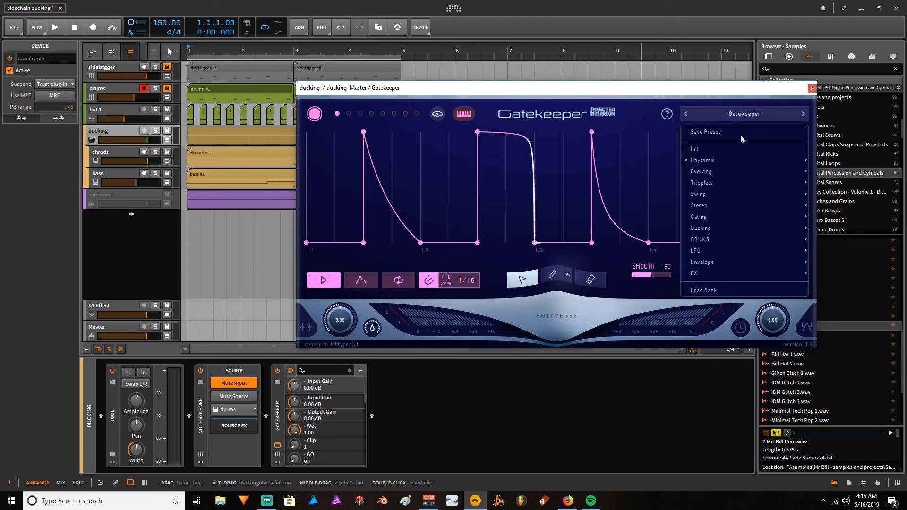
mouse_move(744, 228)
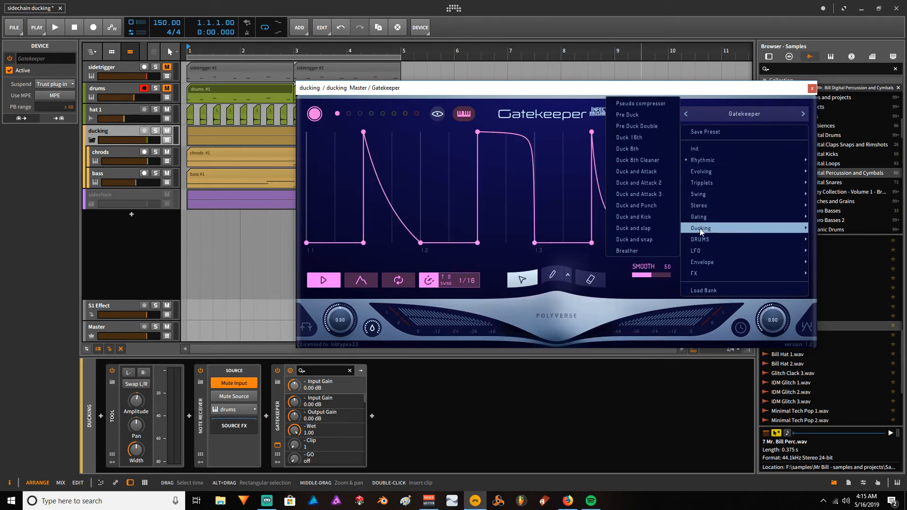
Load the Duck 8th preset and make its envelope recover to full level by about 52 ms
click(643, 148)
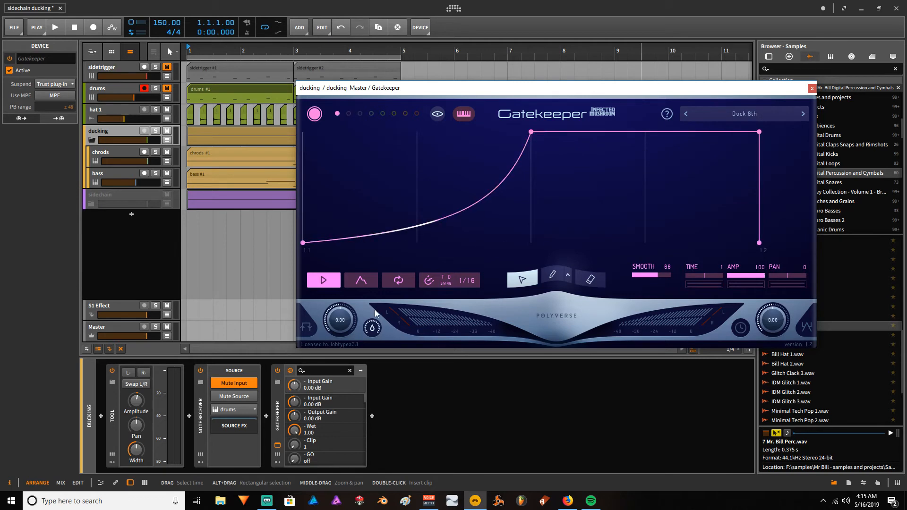
mouse_move(304, 242)
mouse_down()
mouse_move(304, 133)
mouse_move(304, 241)
mouse_up()
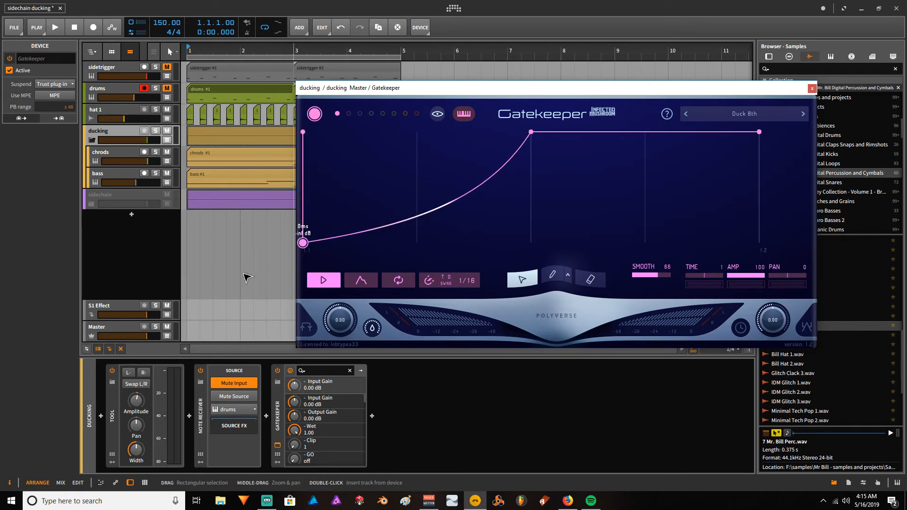
drag(532, 133, 374, 134)
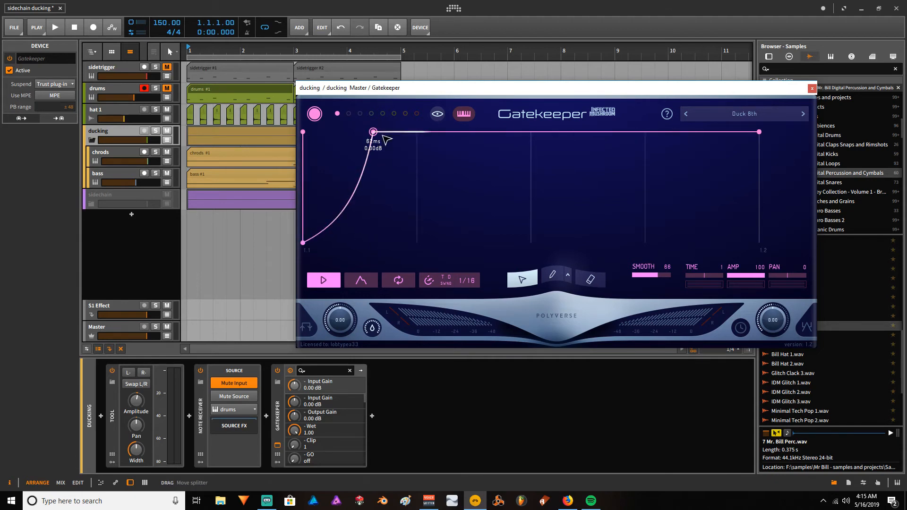
drag(370, 134, 368, 133)
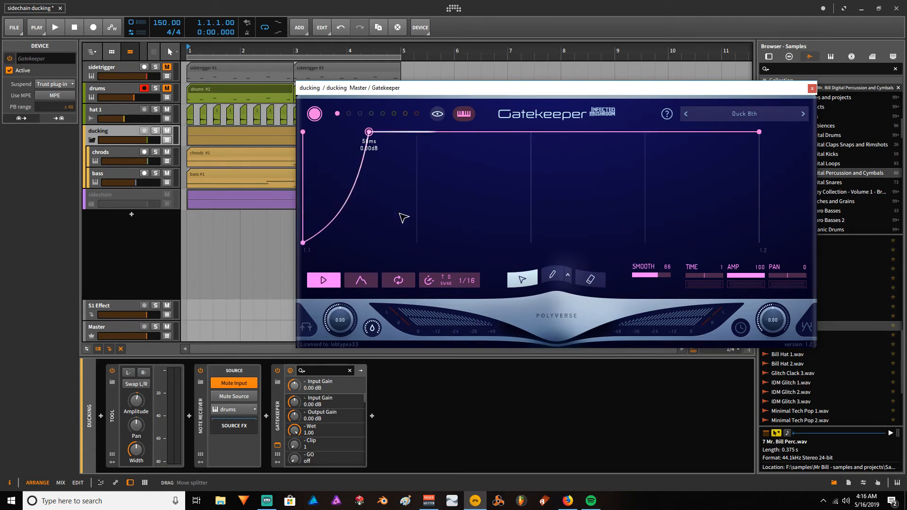
Steepen the envelope curve and start playback with the Gatekeeper window closed
drag(362, 163, 357, 186)
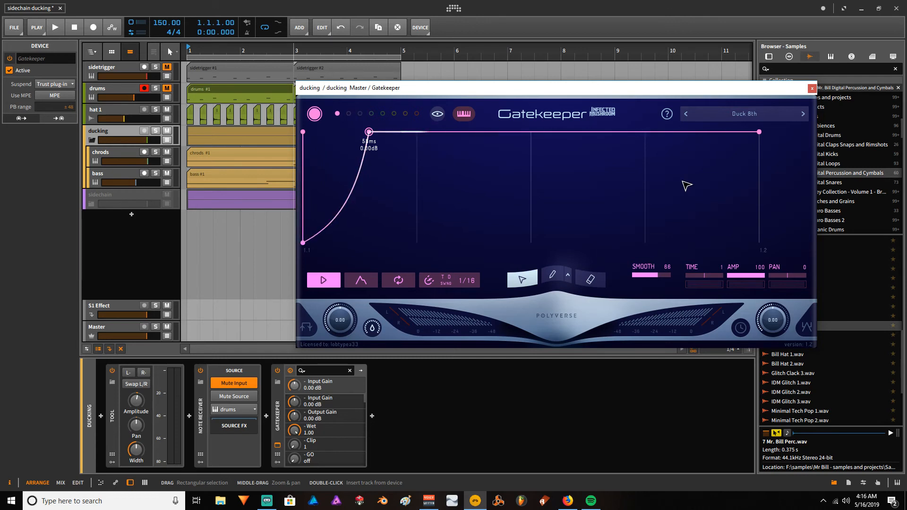
click(811, 88)
key(space)
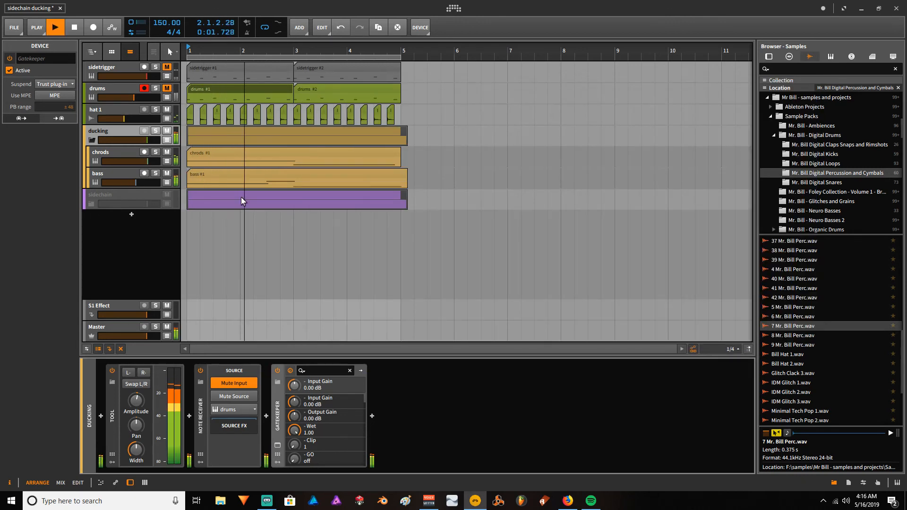
Audition the ducked chords and bass while watching the Gatekeeper envelope window
key(space)
click(277, 447)
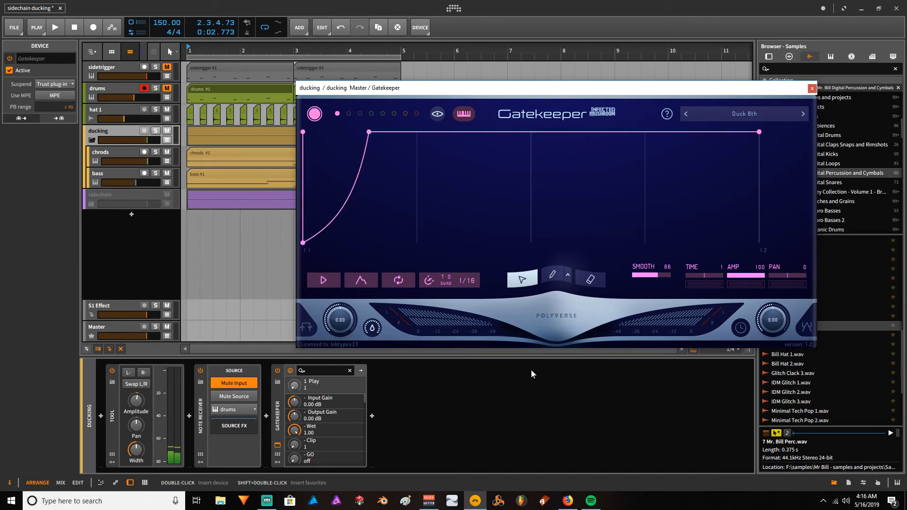
key(space)
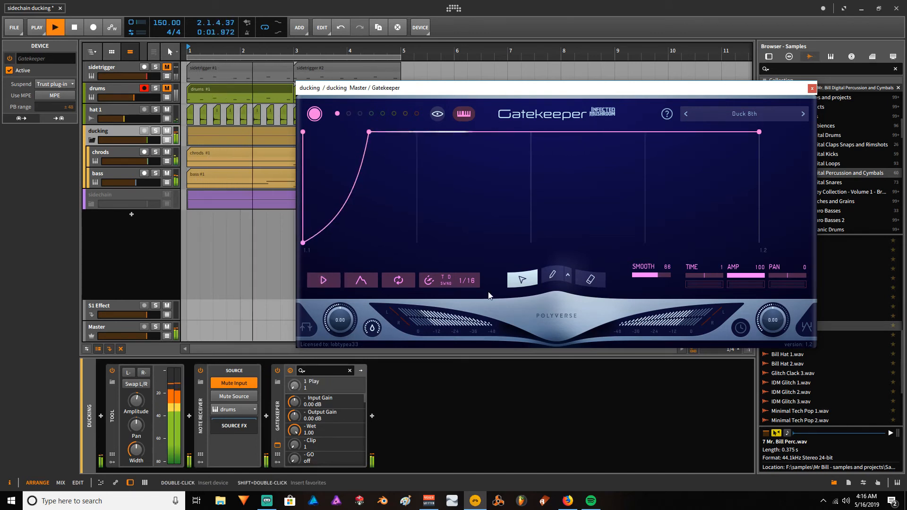
click(810, 88)
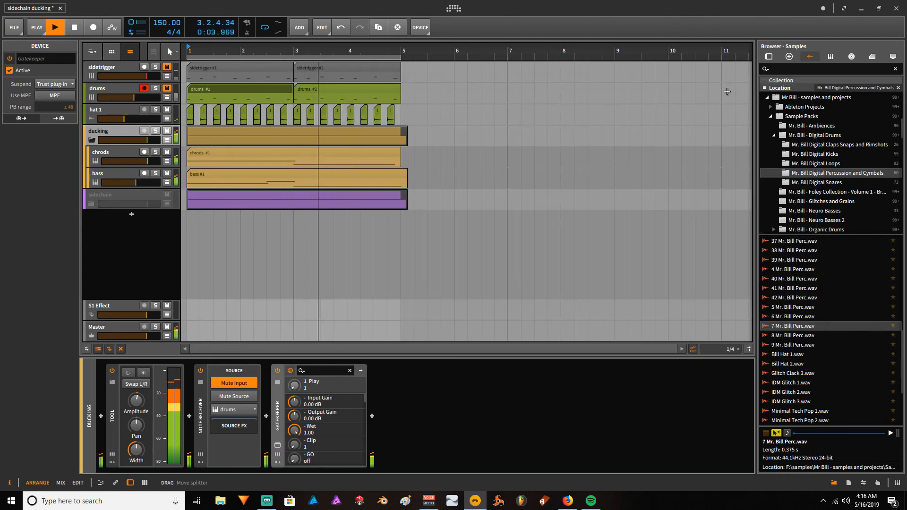
Replay the song from the start, stop, and select the switched-off sidechain group
key(space)
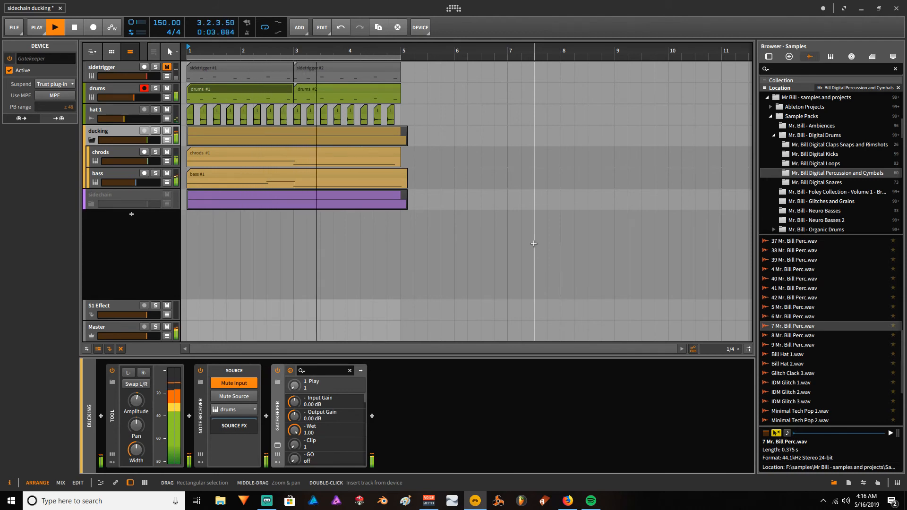
key(space)
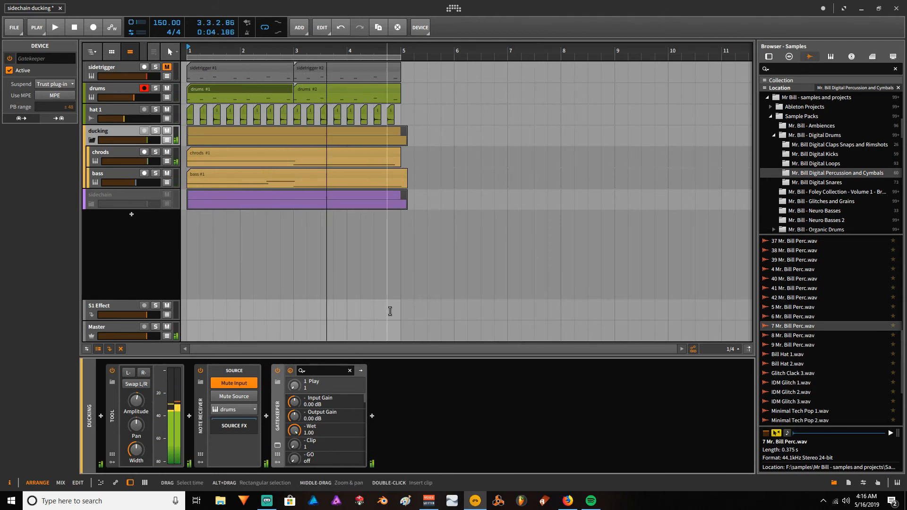
click(138, 199)
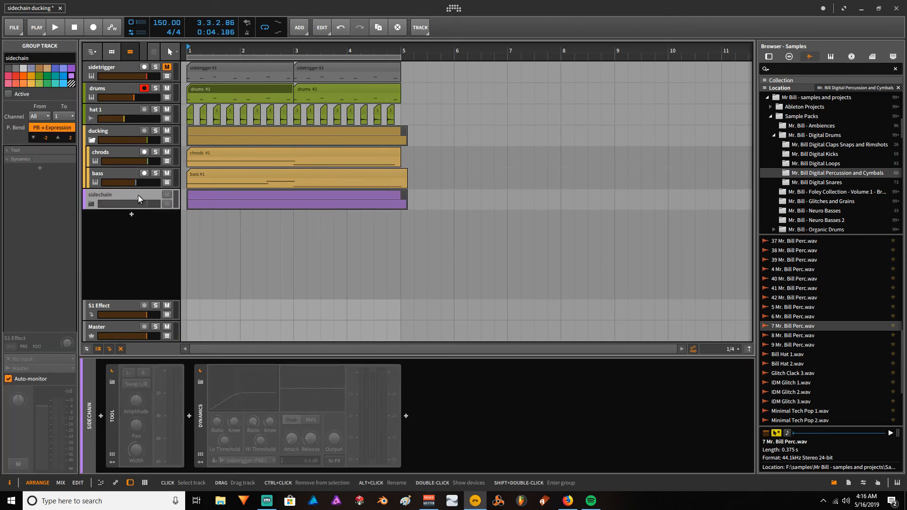
Add a new instrument track holding a Tool device
key(ctrl+t)
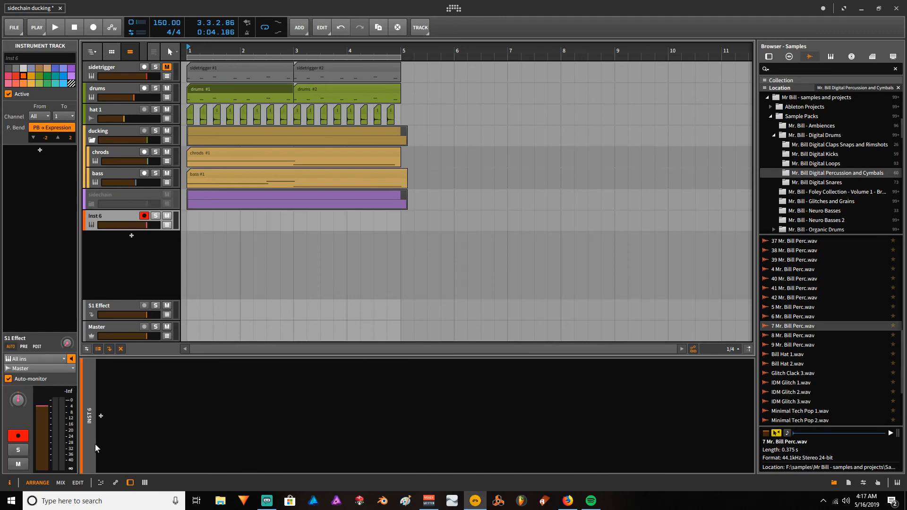
click(102, 417)
text(too)
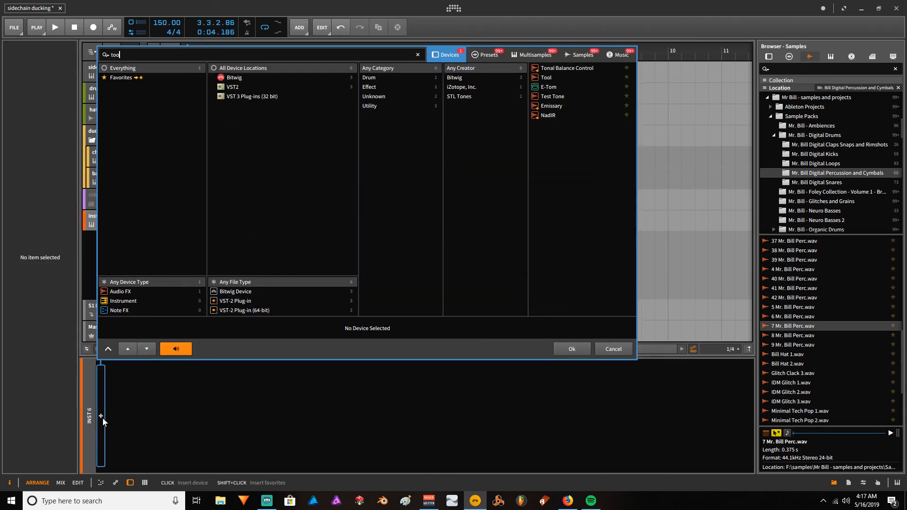
double_click(546, 68)
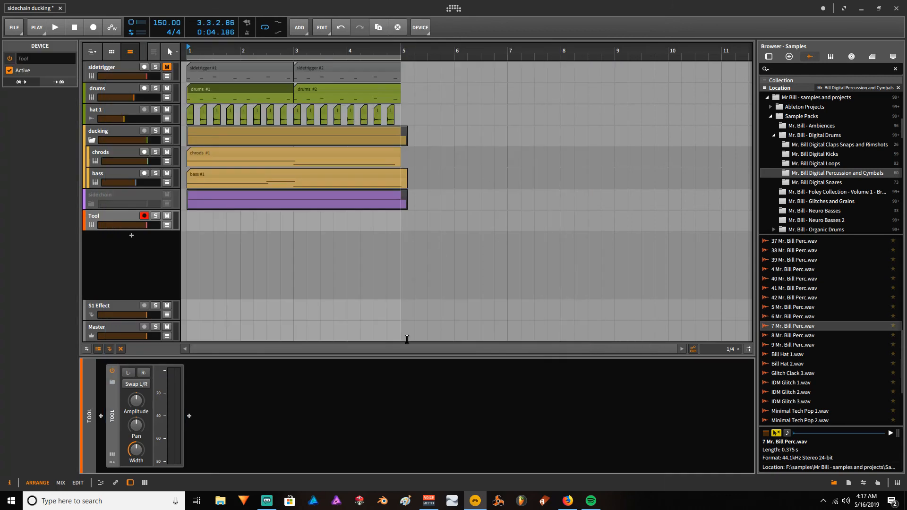
Add an Audio Sidechain modulator from the Sidechain category to the Tool device
click(111, 460)
click(126, 382)
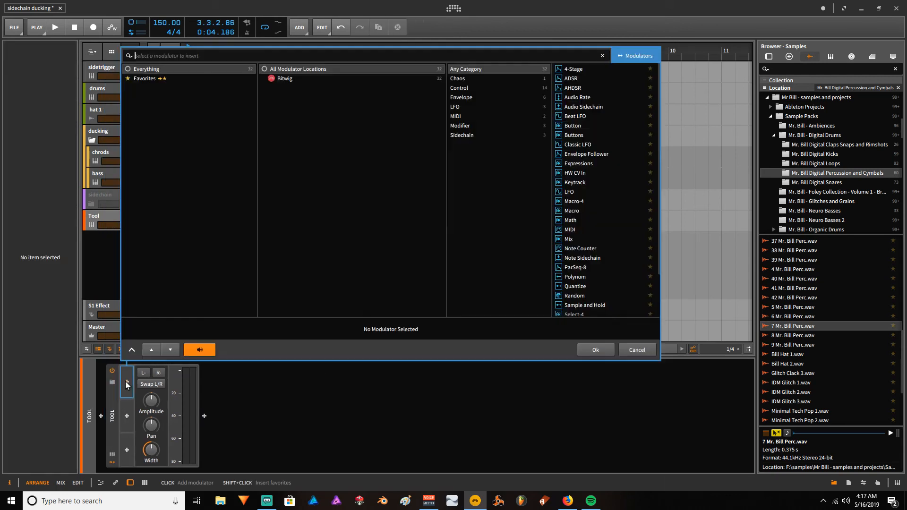
click(462, 135)
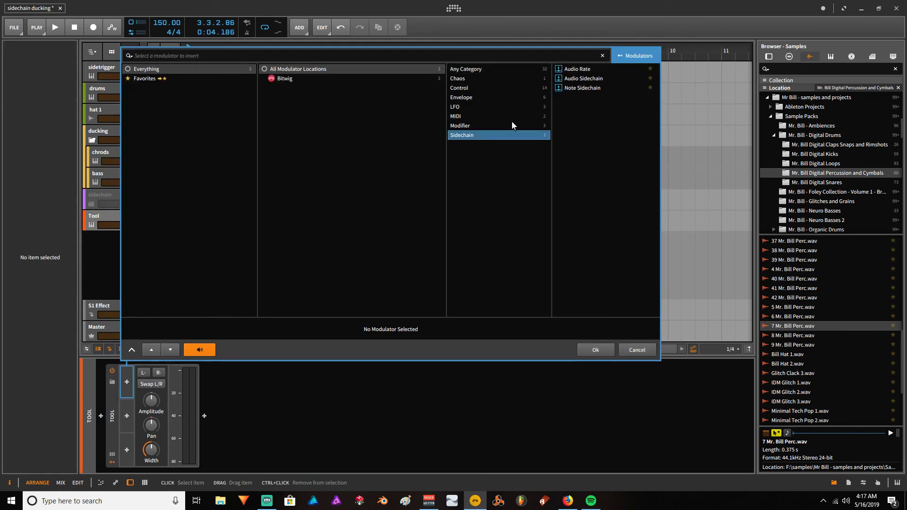
double_click(584, 77)
Keep Device Input as the sidechain source and set the modulator release to 13.8 ms
click(136, 394)
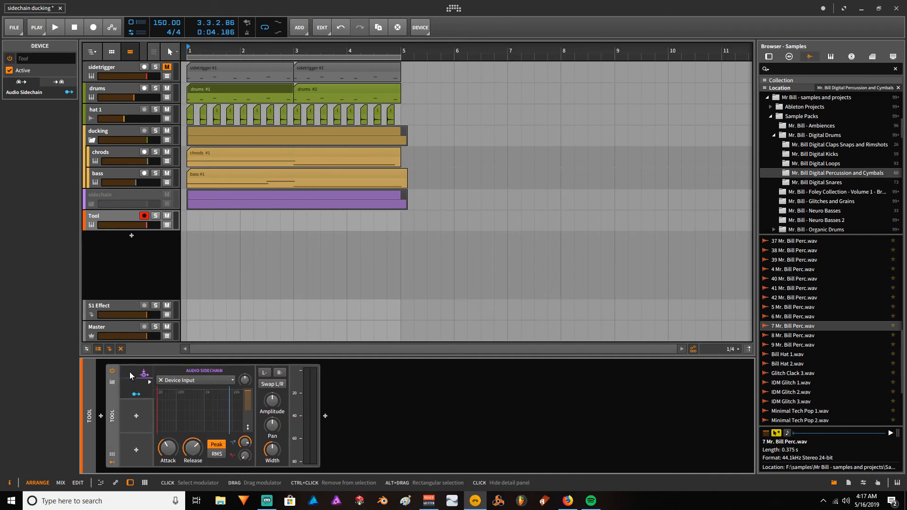
click(208, 382)
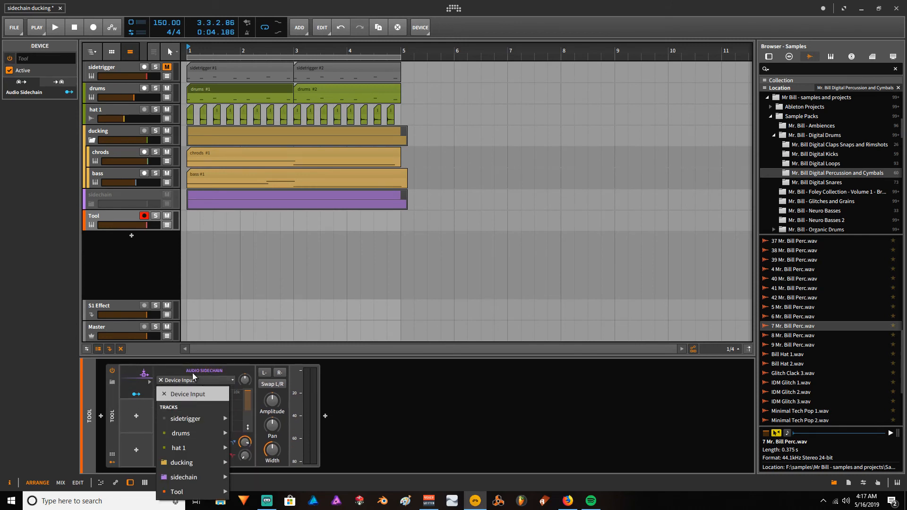
click(188, 394)
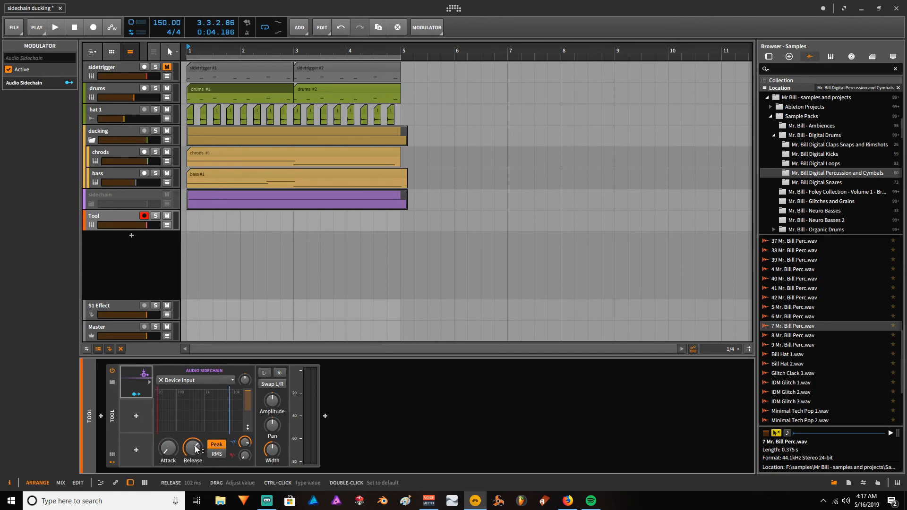
drag(199, 461, 196, 456)
Assign the sidechain modulation to pull the Tool's Gain down by -36.72
click(135, 394)
mouse_move(219, 413)
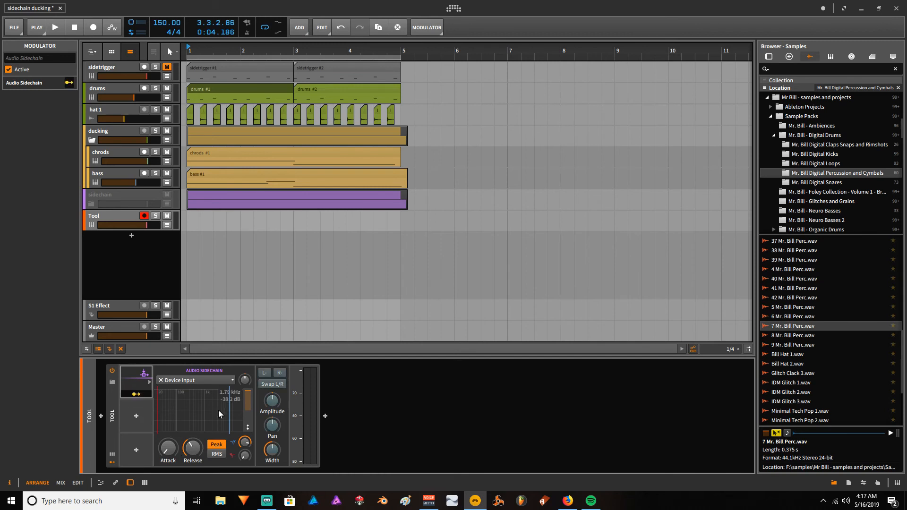
mouse_move(272, 406)
mouse_down()
mouse_move(293, 420)
mouse_move(285, 411)
mouse_up()
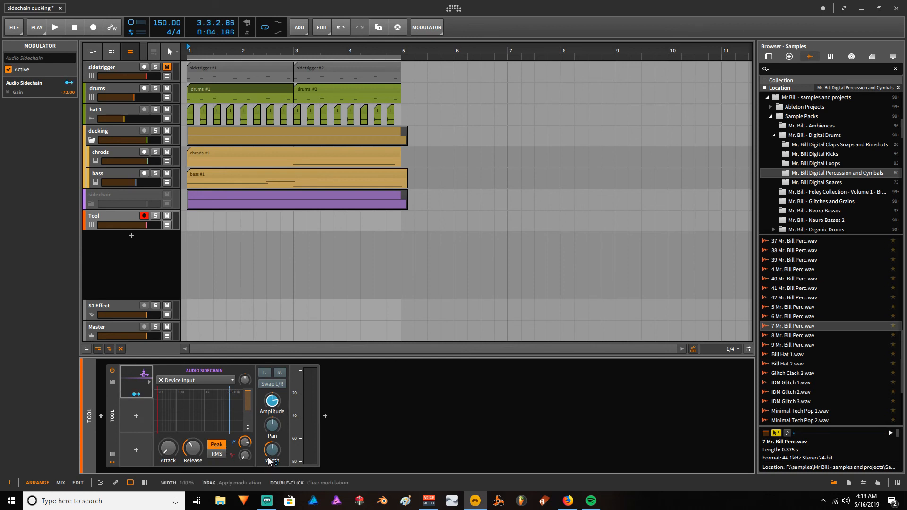
Remove the Tool track and reopen the ducking group's Gatekeeper Duck 8th envelope window
click(91, 221)
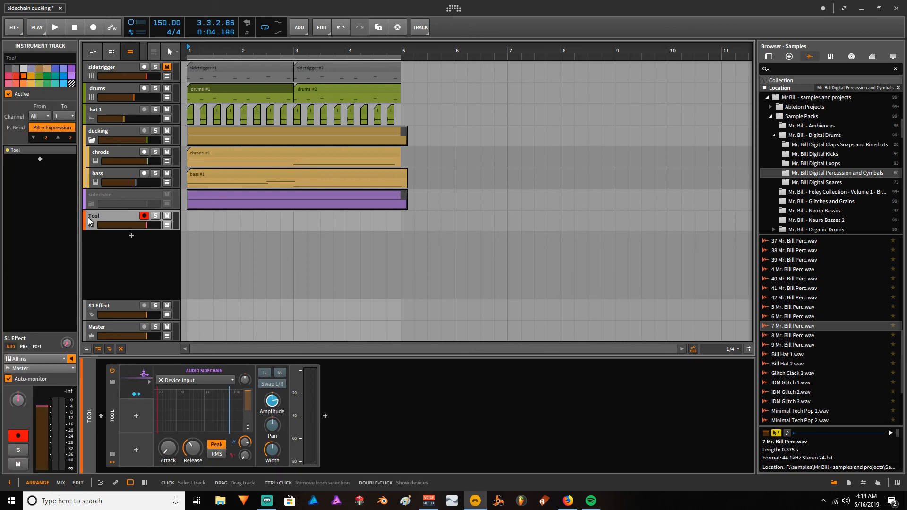
drag(91, 220, 96, 198)
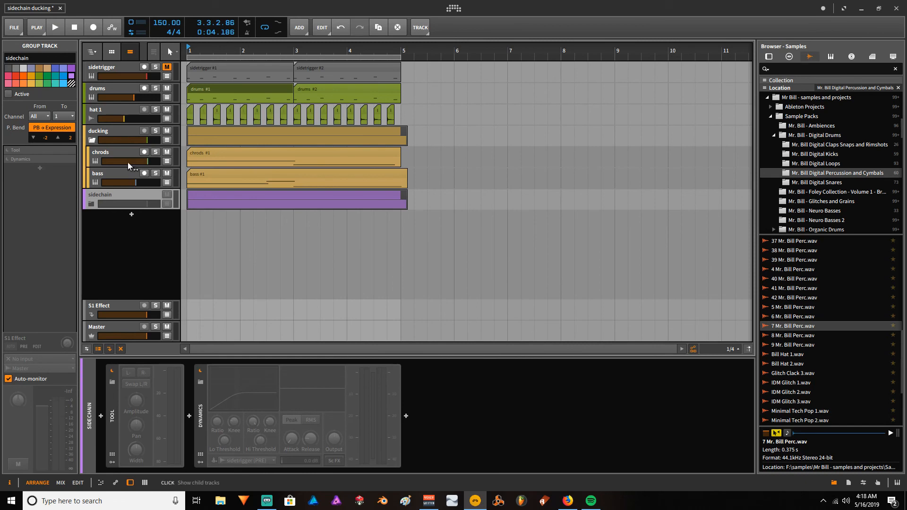
click(100, 133)
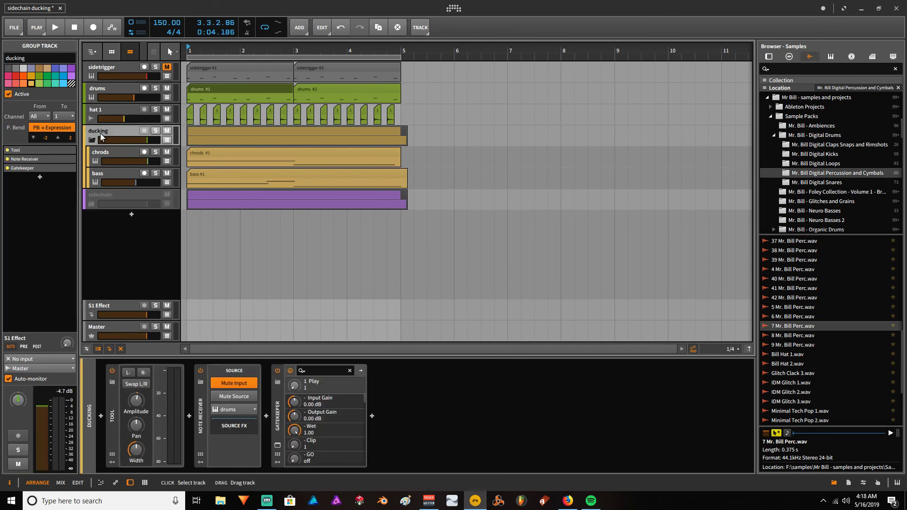
click(278, 446)
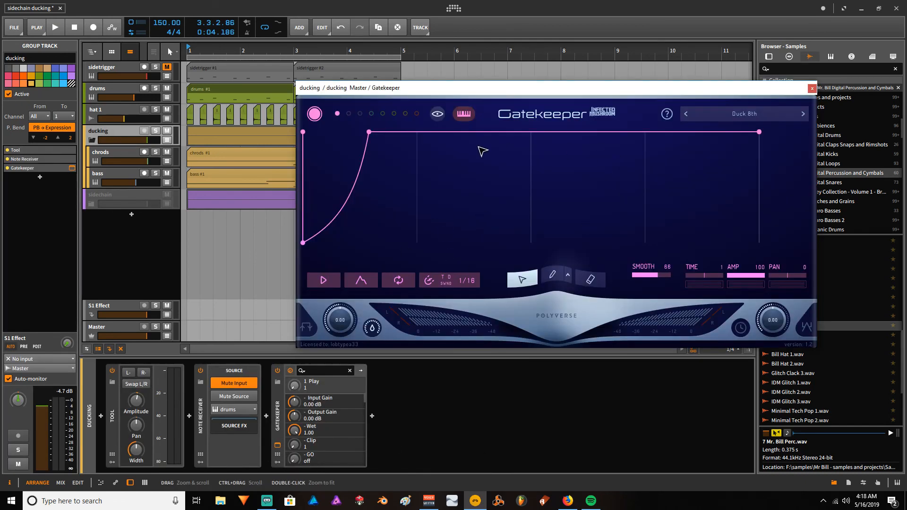